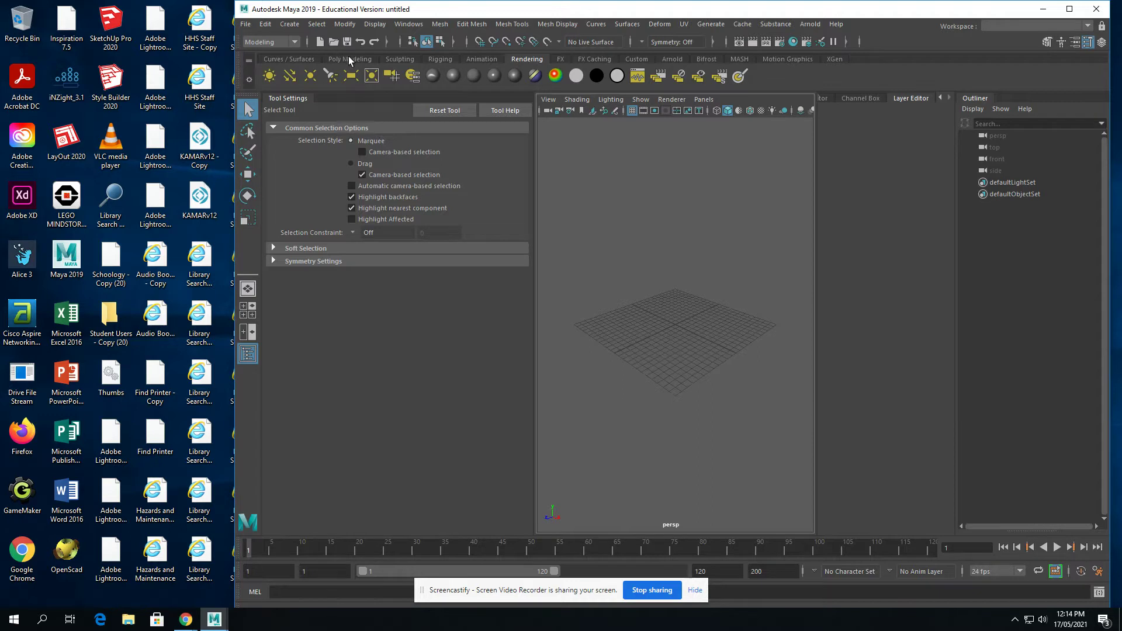
- Show the Poly Modeling tools, switch to Chrome and search Google Images for "car"
{"action": "left_click", "coordinate": [350, 57]}
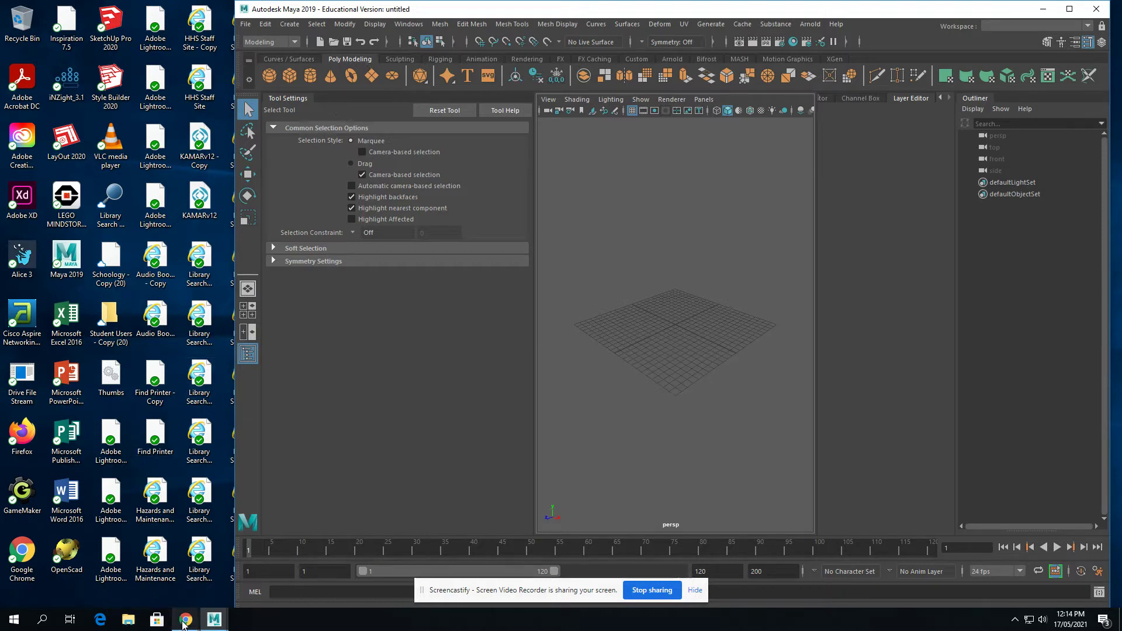
{"action": "mouse_move", "coordinate": [183, 625]}
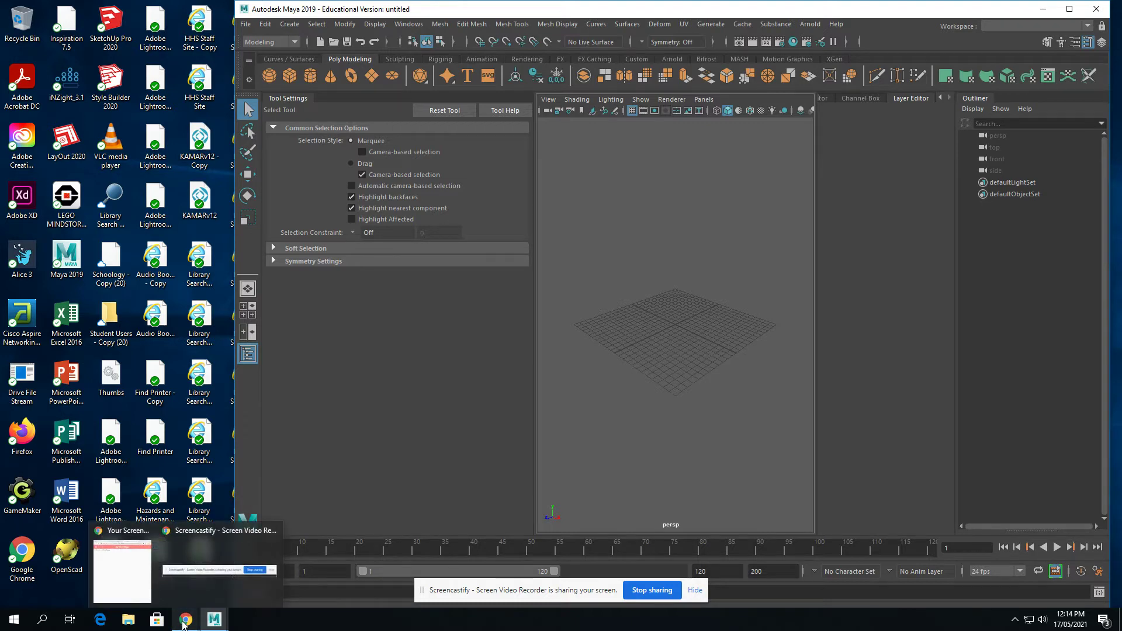
{"action": "left_click", "coordinate": [125, 584]}
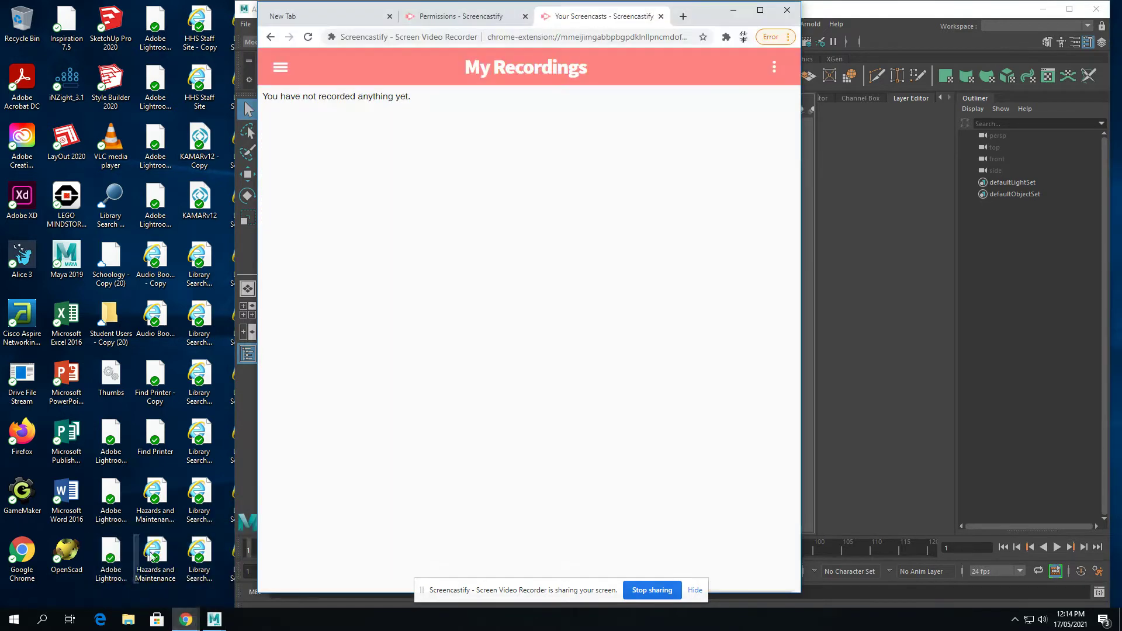
{"action": "left_click", "coordinate": [683, 16]}
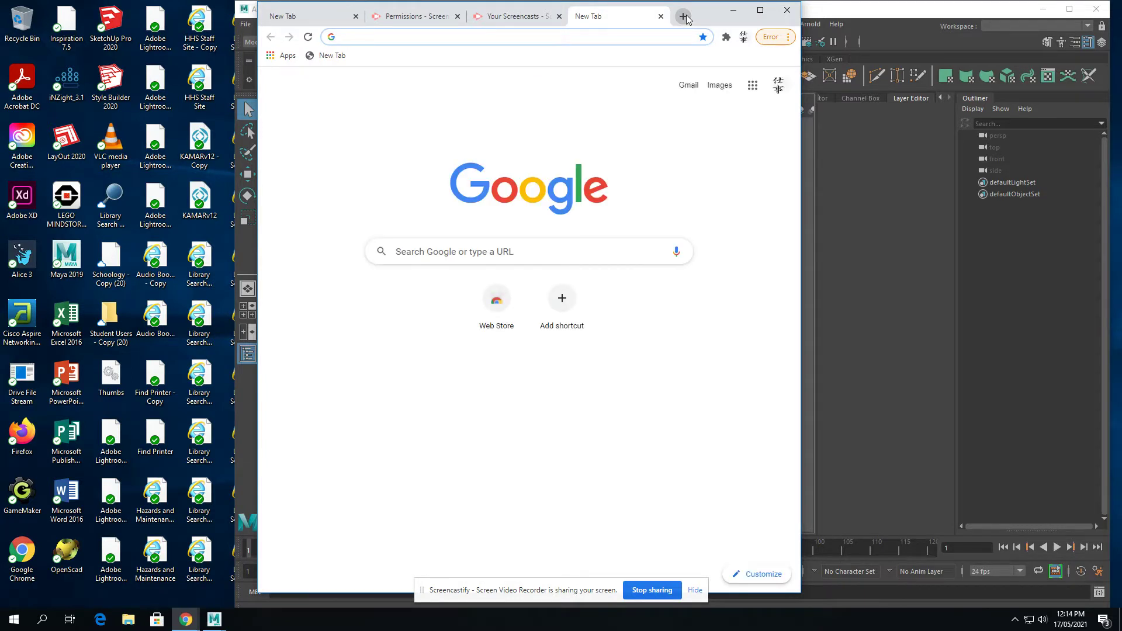
{"action": "type", "text": "car"}
{"action": "key", "text": "Return"}
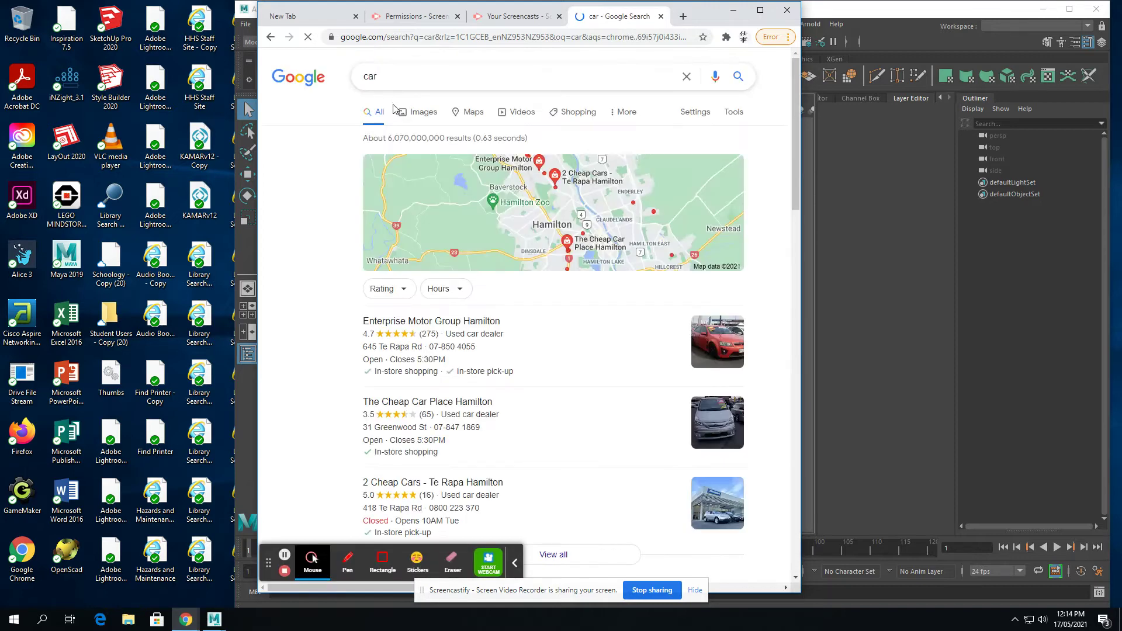
{"action": "left_click", "coordinate": [414, 113]}
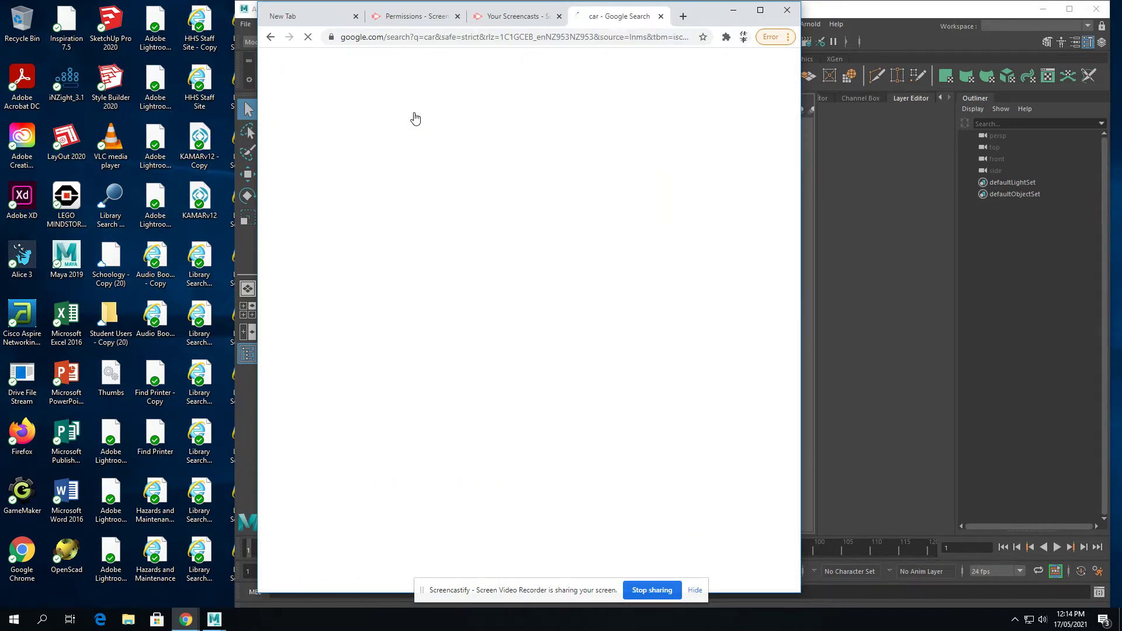
- Save the side-view image of the red Europcar hatchback from the results to the Downloads folder as economy
{"action": "scroll", "coordinate": [534, 258], "scroll_direction": "down", "scroll_amount": 5}
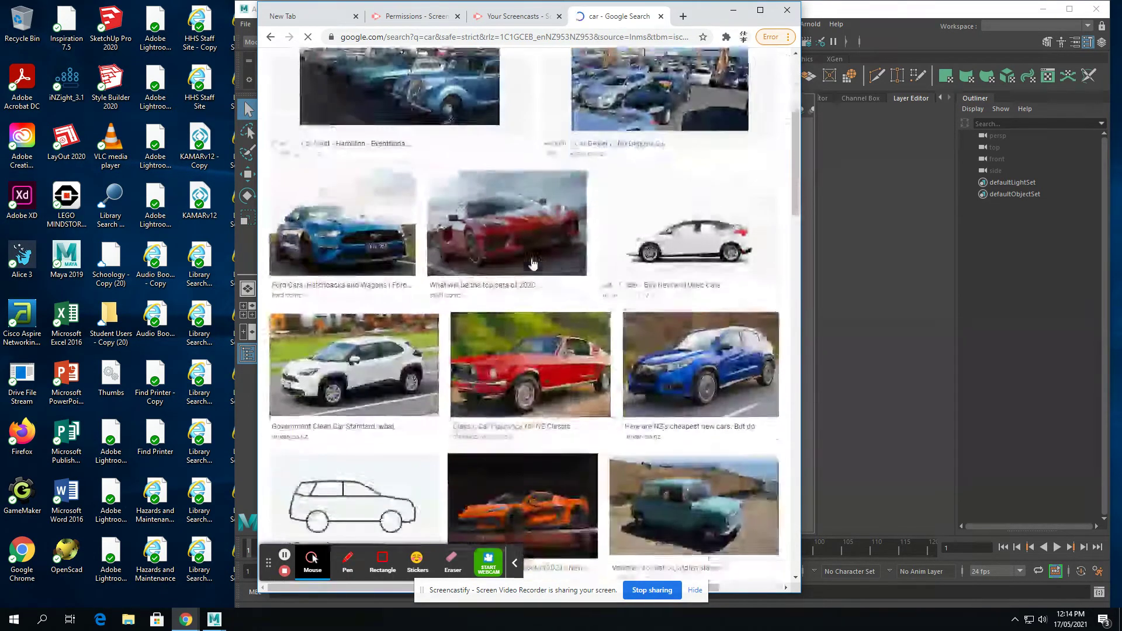
{"action": "scroll", "coordinate": [544, 258], "scroll_direction": "down", "scroll_amount": 4}
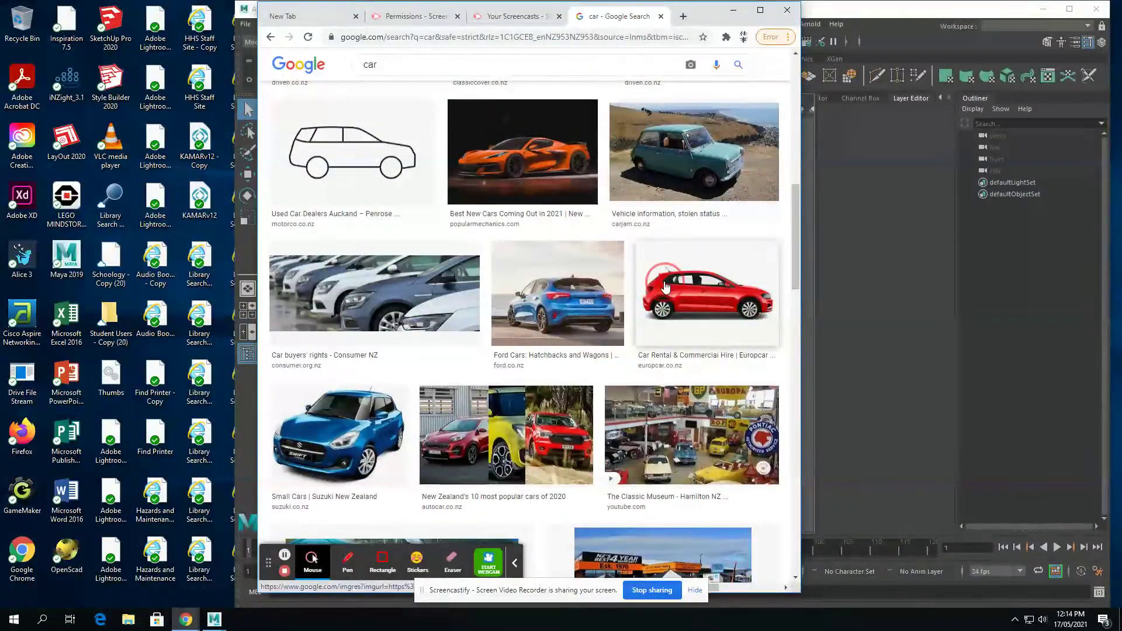
{"action": "left_click", "coordinate": [664, 287]}
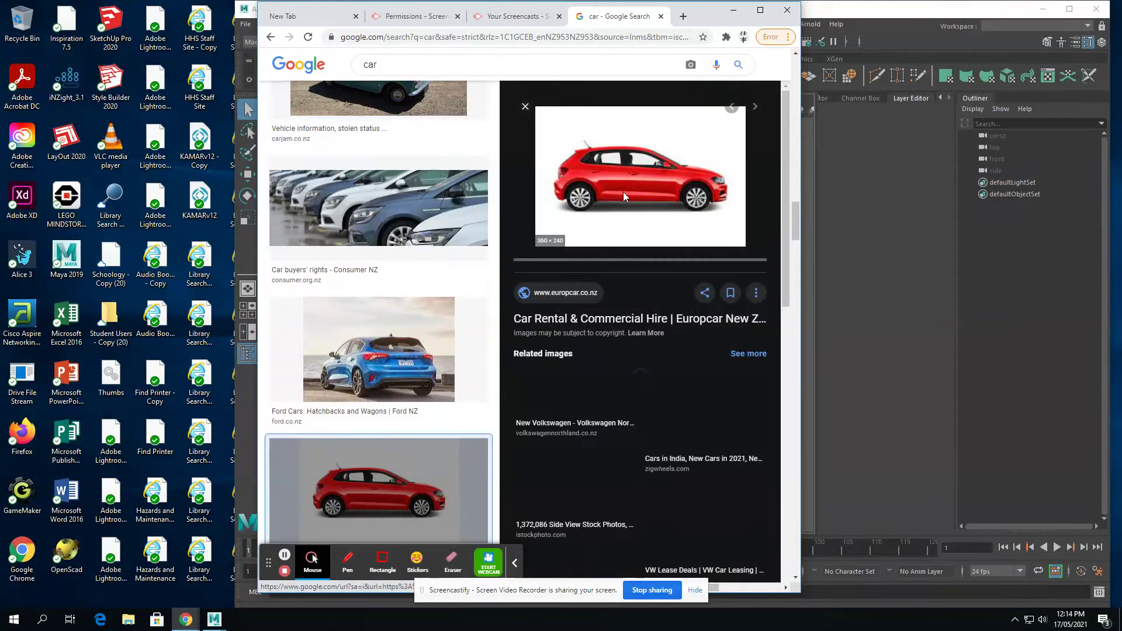
{"action": "right_click", "coordinate": [619, 187]}
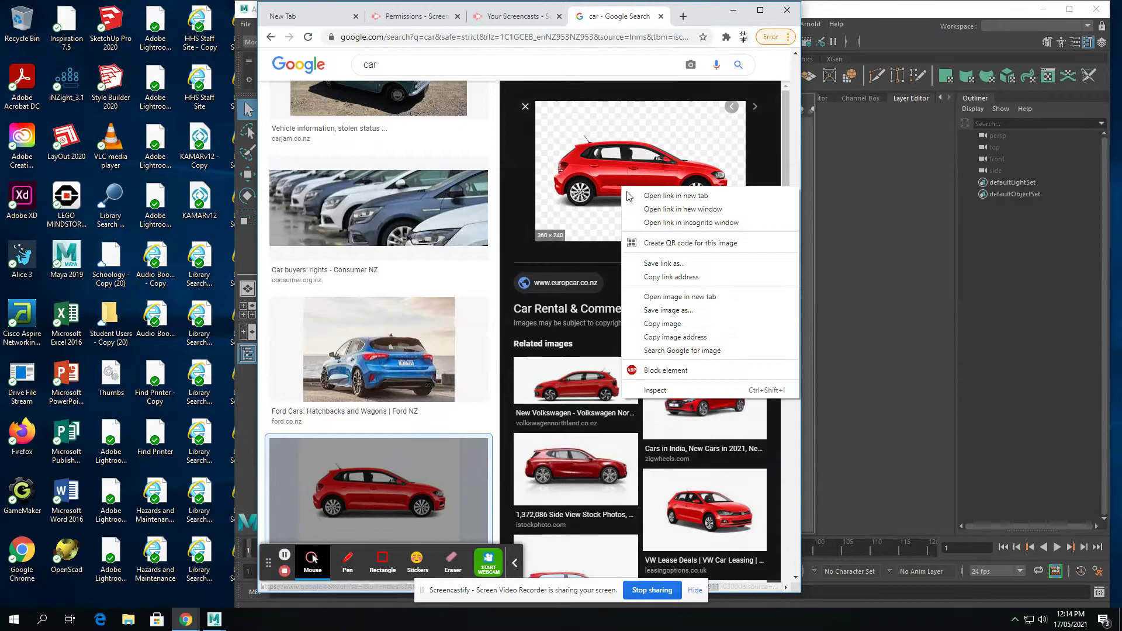
{"action": "left_click", "coordinate": [676, 321]}
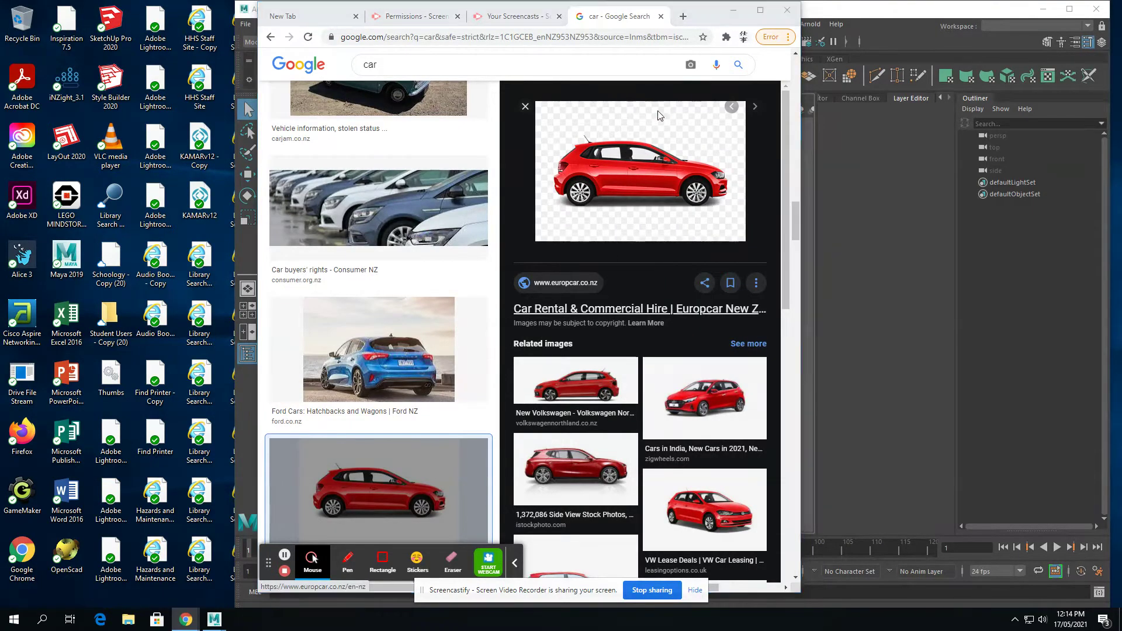
{"action": "left_click_drag", "start_coordinate": [586, 11], "coordinate": [489, 265]}
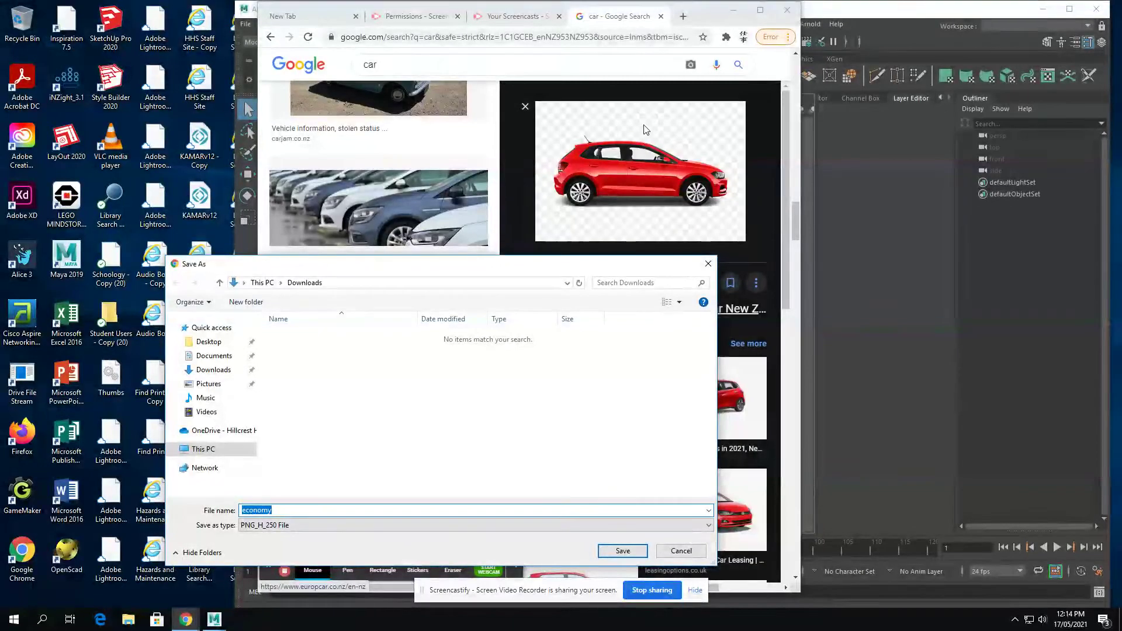
{"action": "left_click_drag", "start_coordinate": [565, 259], "coordinate": [518, 129]}
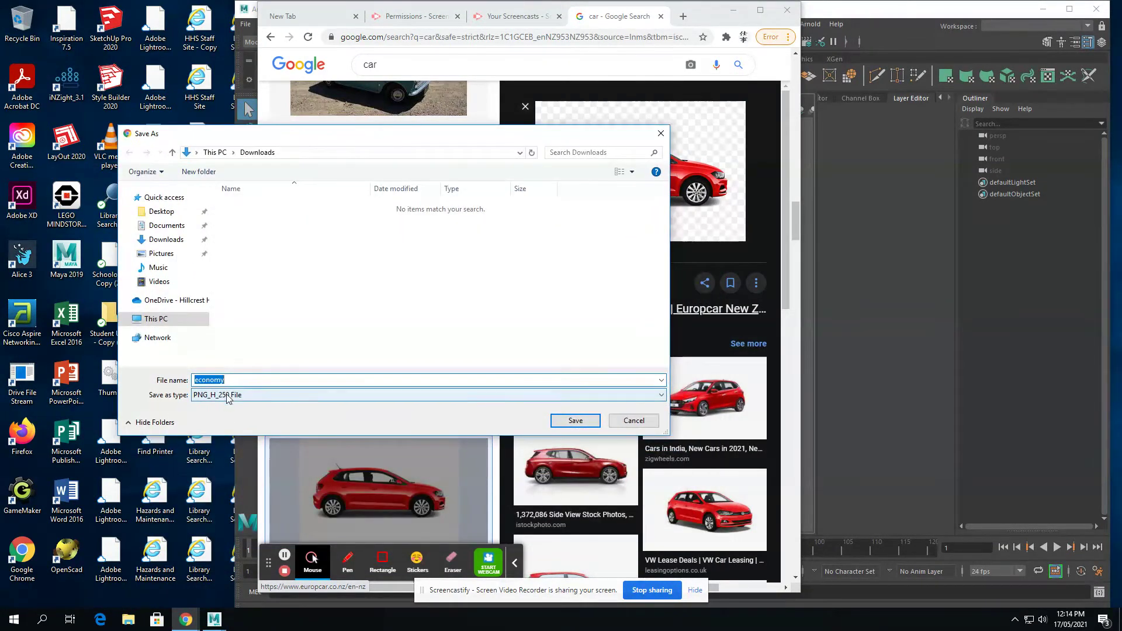
{"action": "left_click", "coordinate": [227, 398]}
{"action": "left_click", "coordinate": [230, 405]}
{"action": "double_click", "coordinate": [240, 380]}
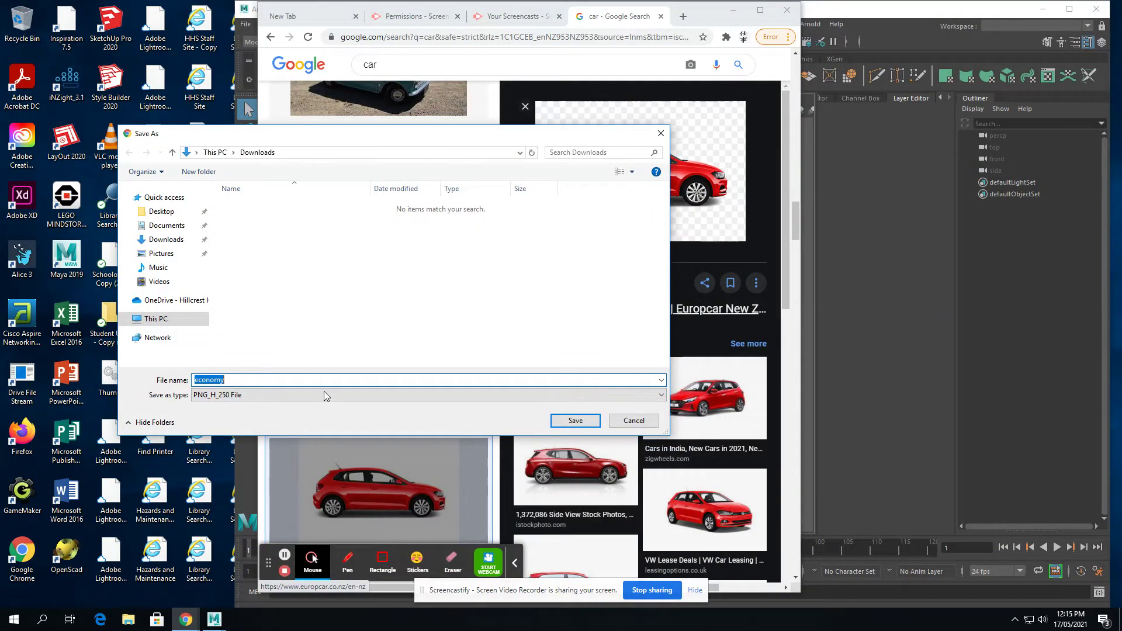
{"action": "left_click", "coordinate": [575, 421]}
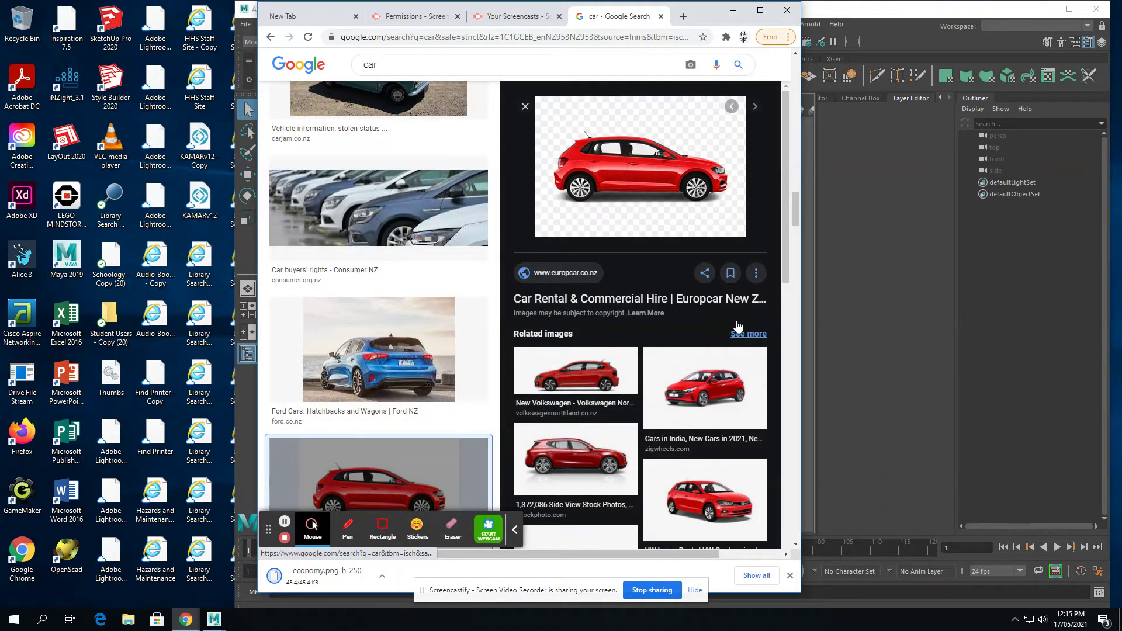
- Switch to File Explorer and open the Downloads folder
{"action": "key", "text": "alt+Tab"}
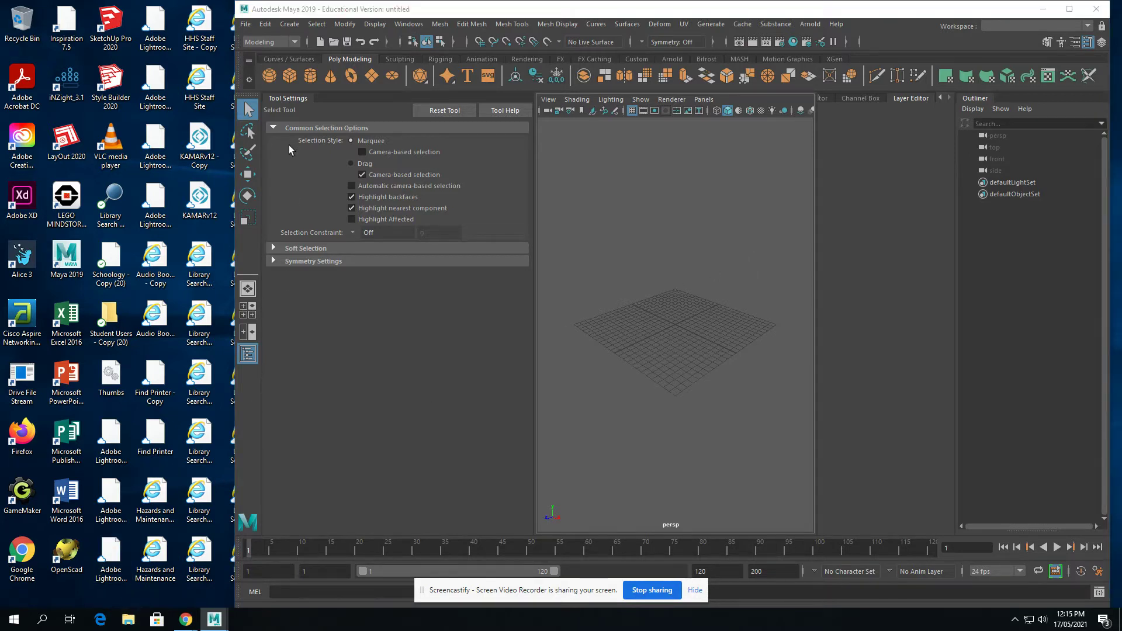
{"action": "left_click", "coordinate": [129, 620]}
{"action": "left_click", "coordinate": [286, 233]}
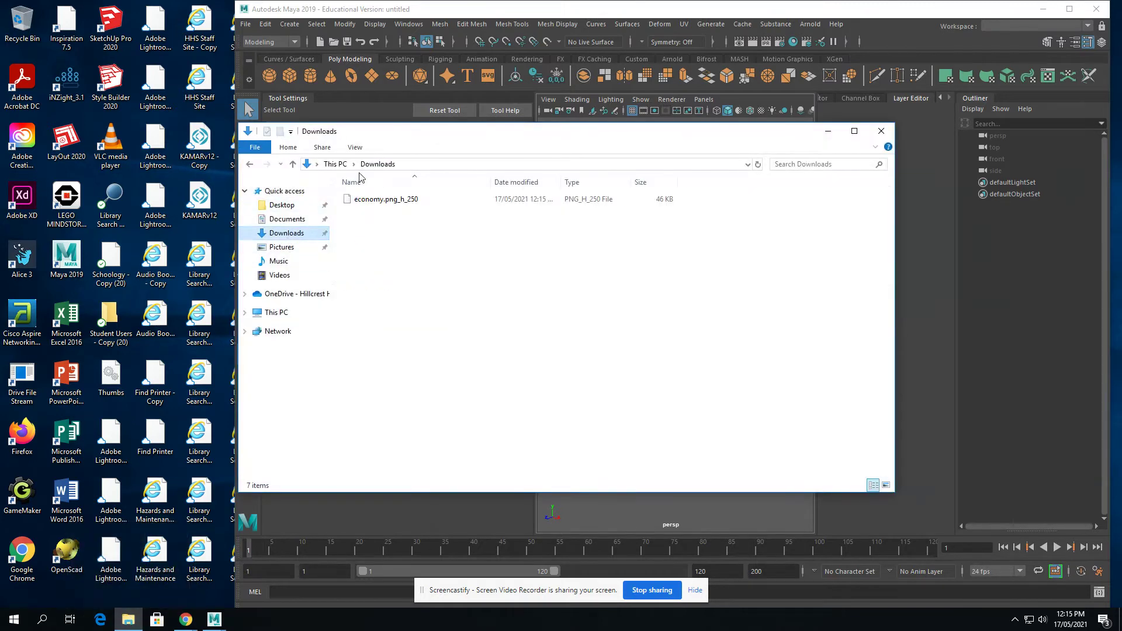
- Rename the downloaded car image to economy.png, accepting the change of file extension
{"action": "left_click", "coordinate": [372, 207]}
{"action": "right_click", "coordinate": [371, 204]}
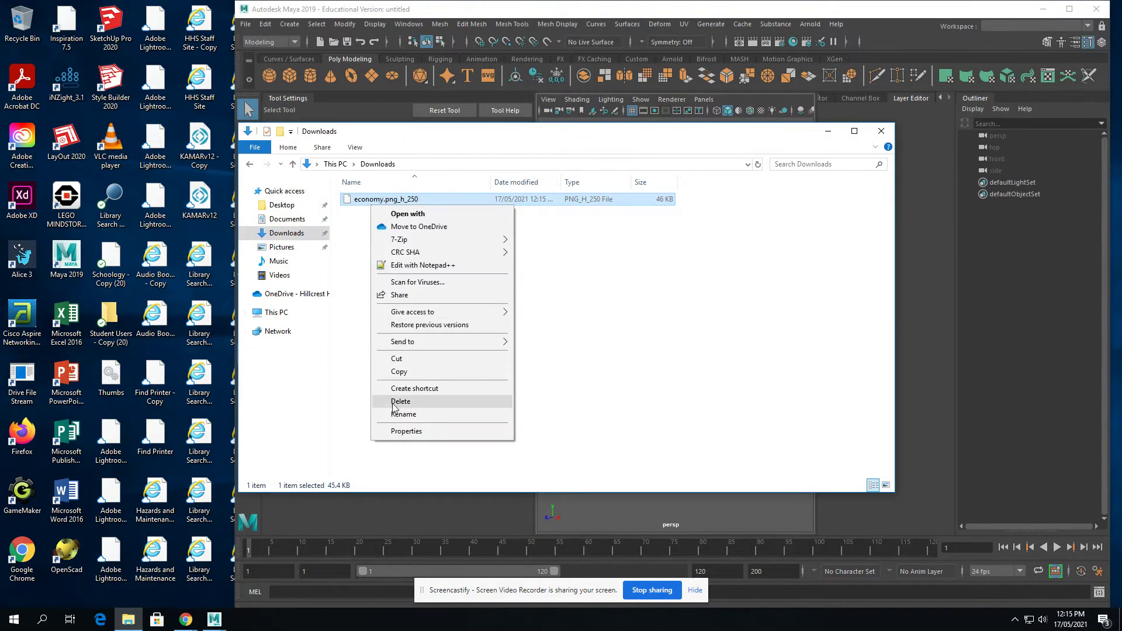
{"action": "left_click", "coordinate": [398, 414]}
{"action": "key", "text": "End"}
{"action": "key", "text": "Left"}
{"action": "key", "text": "Left"}
{"action": "key", "text": "Left"}
{"action": "key", "text": "Left"}
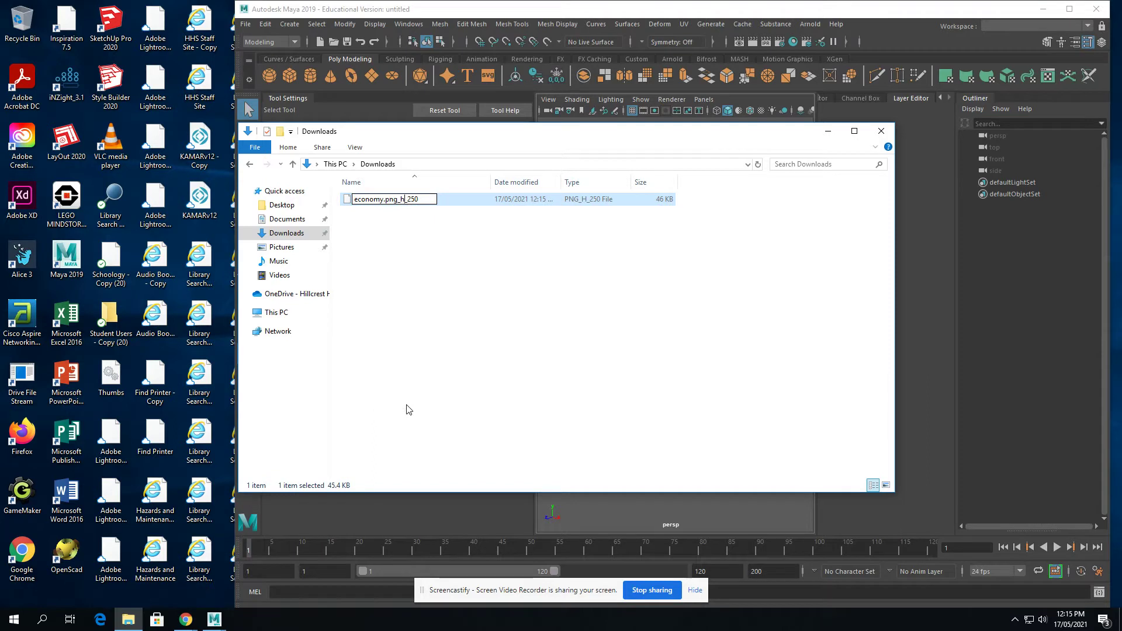
{"action": "key", "text": "Right"}
{"action": "key", "text": "Right"}
{"action": "key", "text": "Right"}
{"action": "key", "text": "BackSpace"}
{"action": "key", "text": "BackSpace"}
{"action": "key", "text": "Return"}
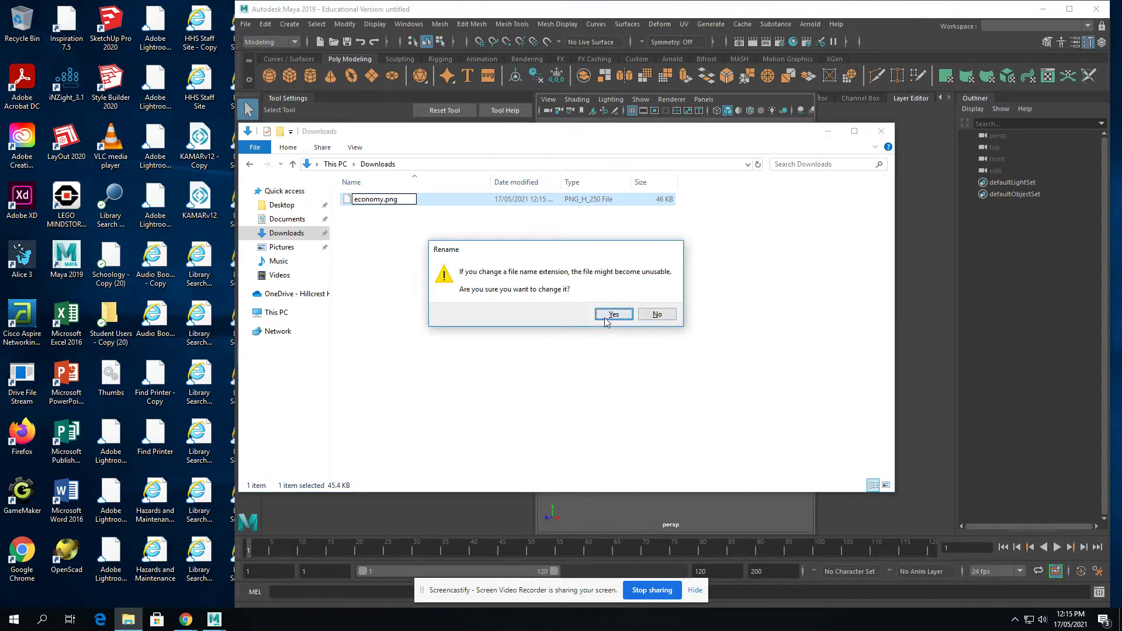
{"action": "left_click", "coordinate": [613, 315]}
- Open economy.png in Paint and try to save it as a JPEG named economy in Pictures, leaving any existing file unreplaced
{"action": "right_click", "coordinate": [359, 201]}
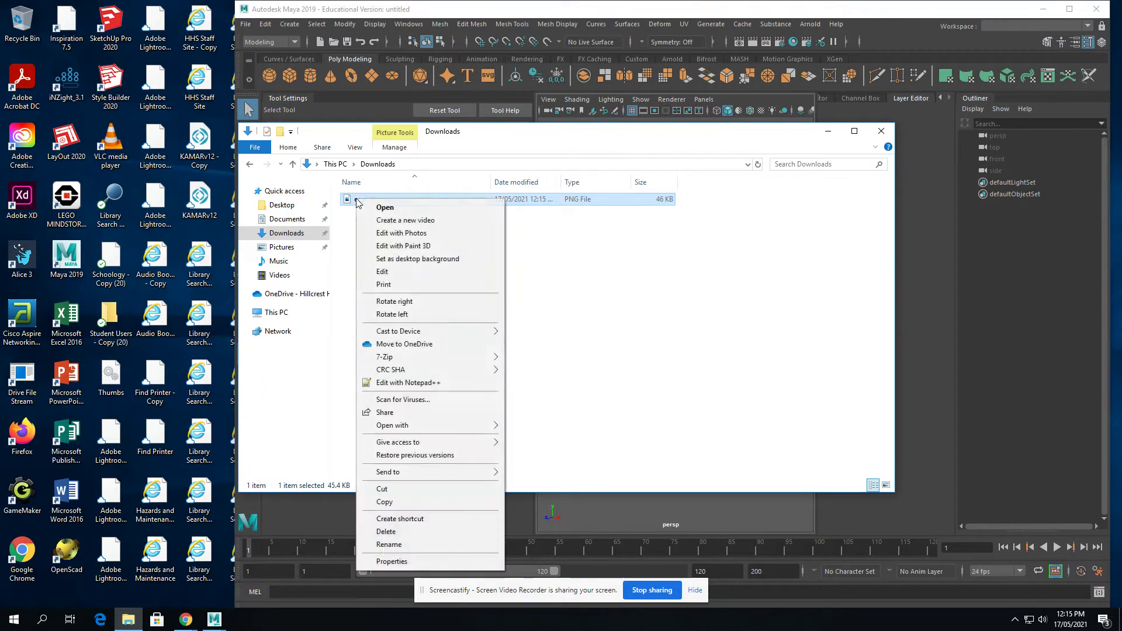
{"action": "left_click", "coordinate": [381, 278]}
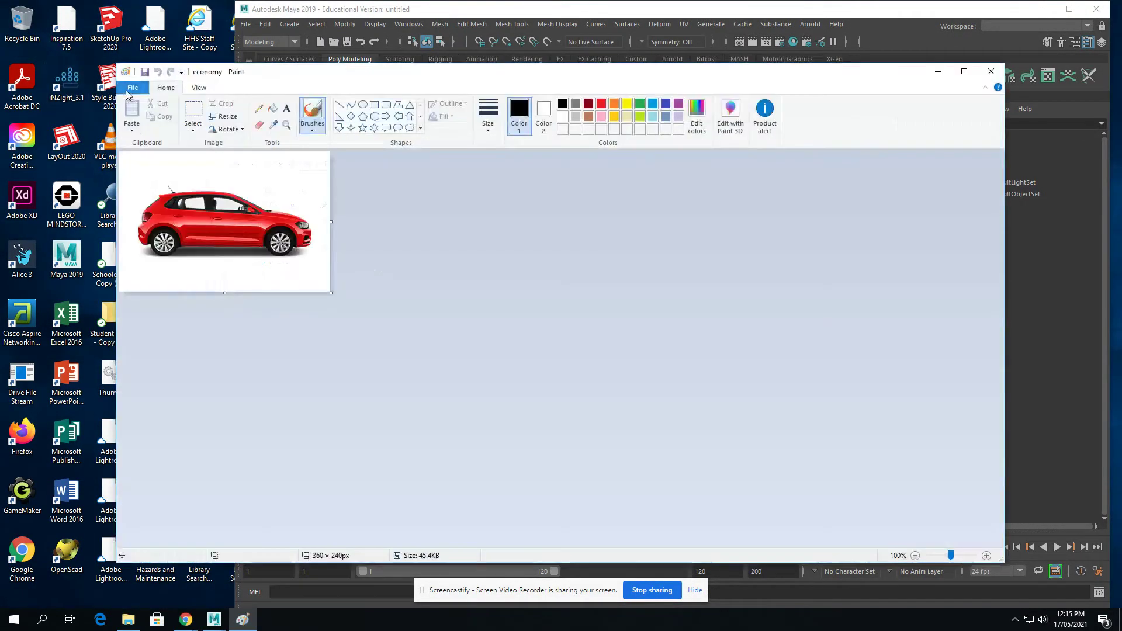
{"action": "left_click", "coordinate": [127, 88]}
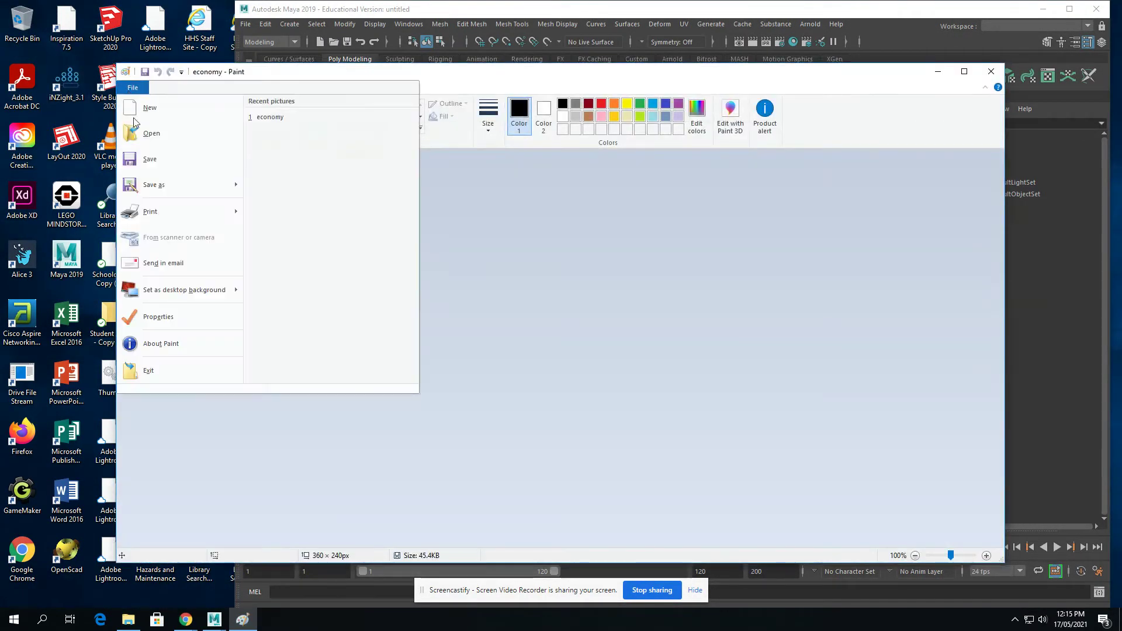
{"action": "left_click", "coordinate": [153, 183]}
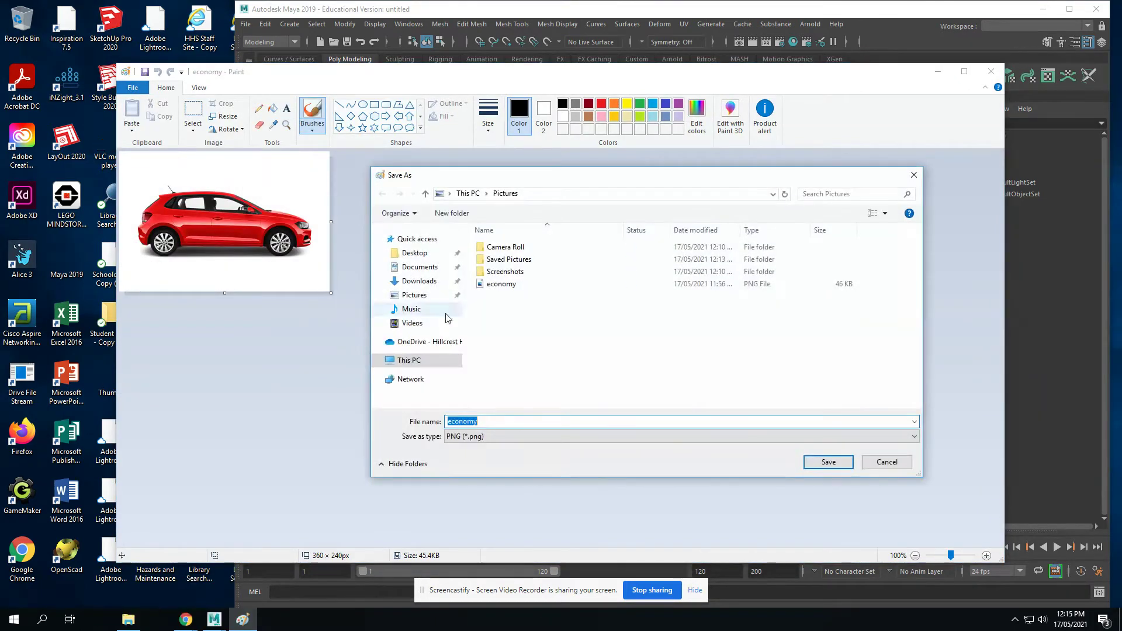
{"action": "left_click", "coordinate": [470, 436]}
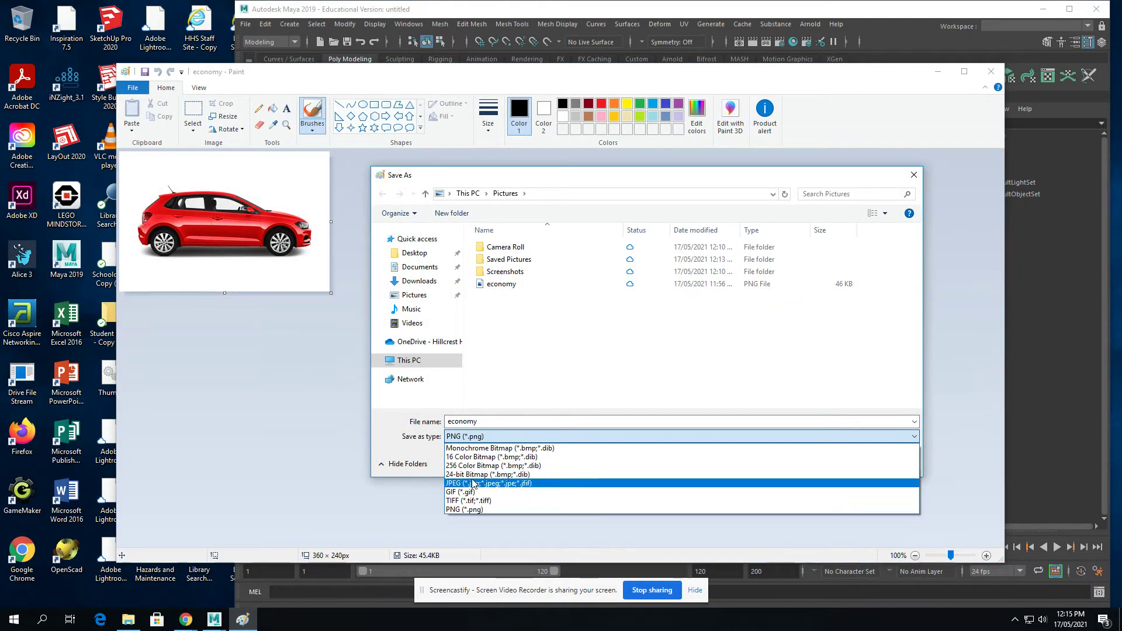
{"action": "left_click", "coordinate": [473, 483]}
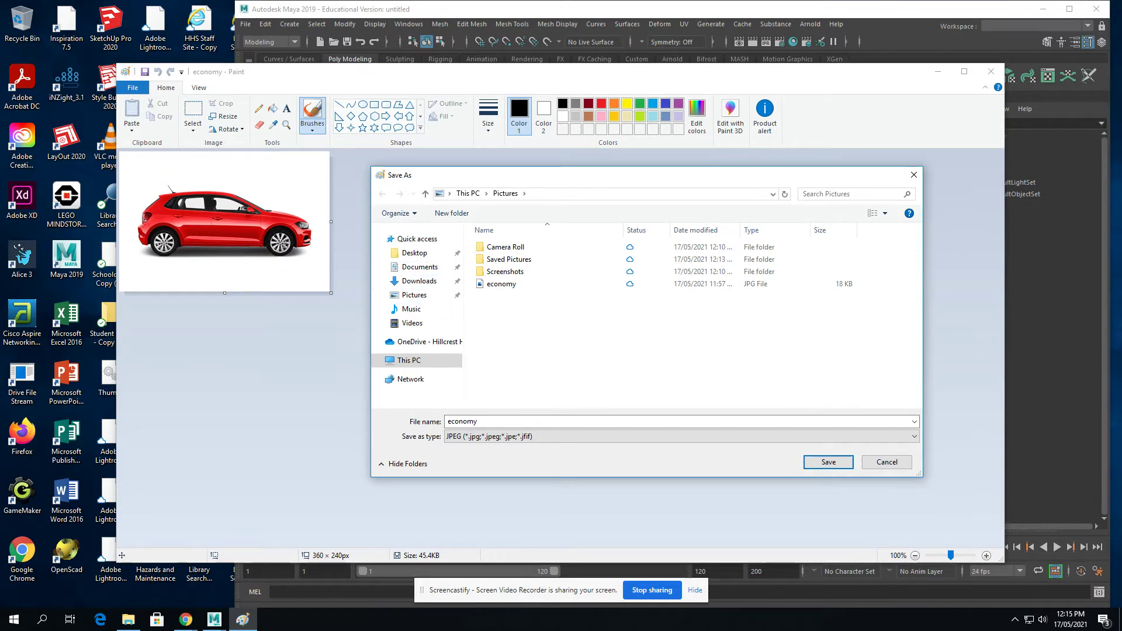
{"action": "left_click", "coordinate": [828, 462]}
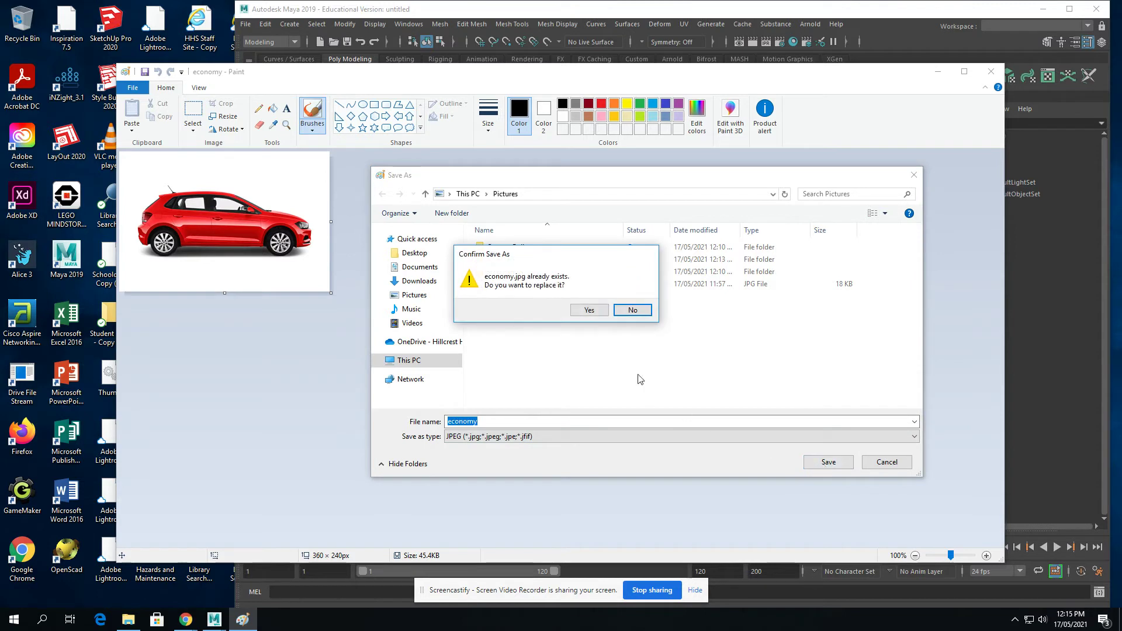
{"action": "left_click", "coordinate": [633, 310]}
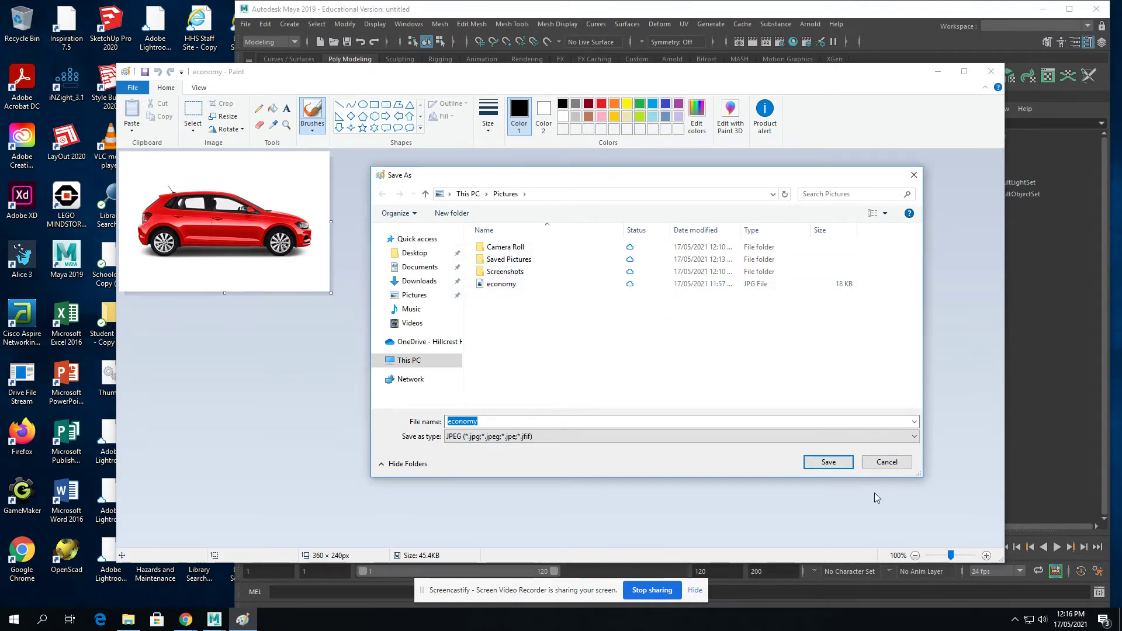
{"action": "left_click", "coordinate": [877, 463]}
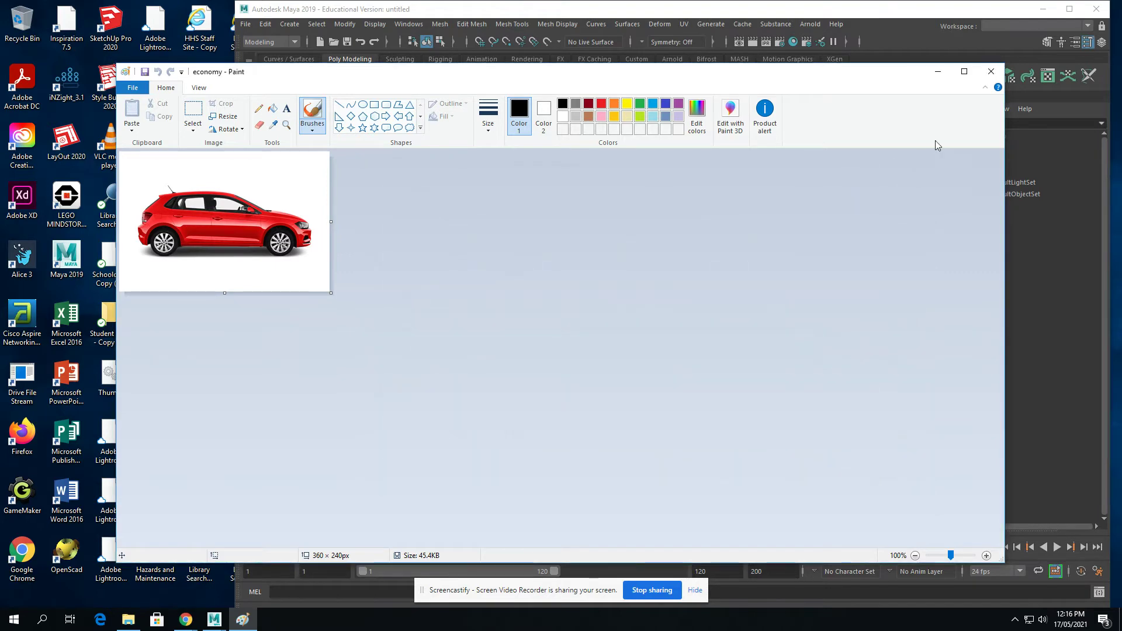
{"action": "left_click", "coordinate": [991, 73]}
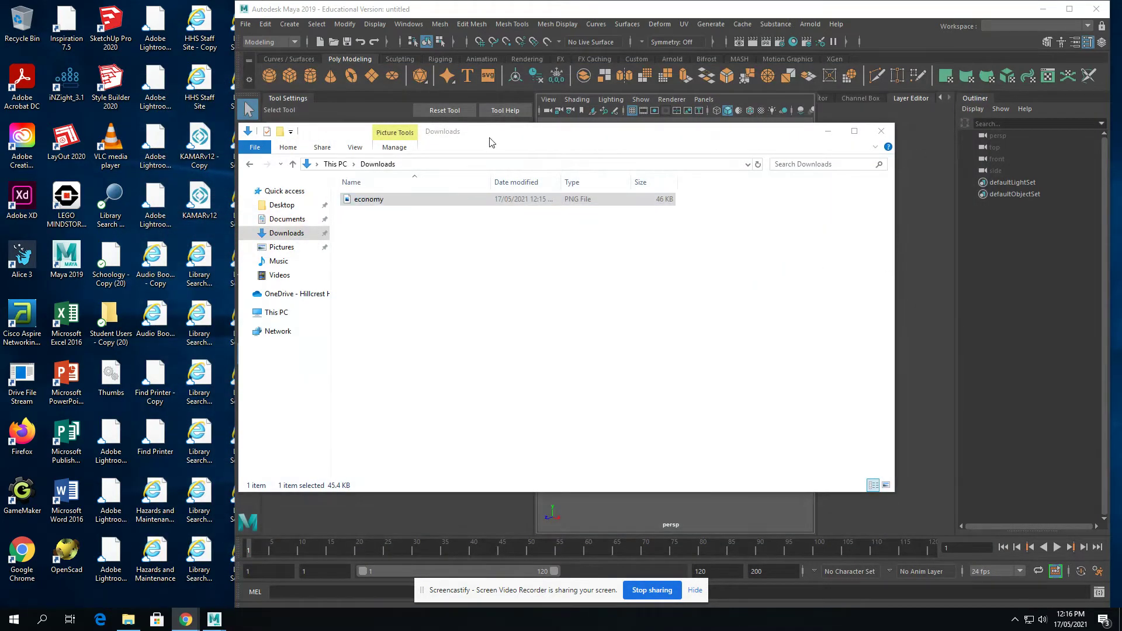
- Move the Downloads window beside Maya, create a default polygon plane at the grid's centre and select it
{"action": "left_click_drag", "start_coordinate": [491, 142], "coordinate": [74, 183]}
{"action": "left_click", "coordinate": [813, 270]}
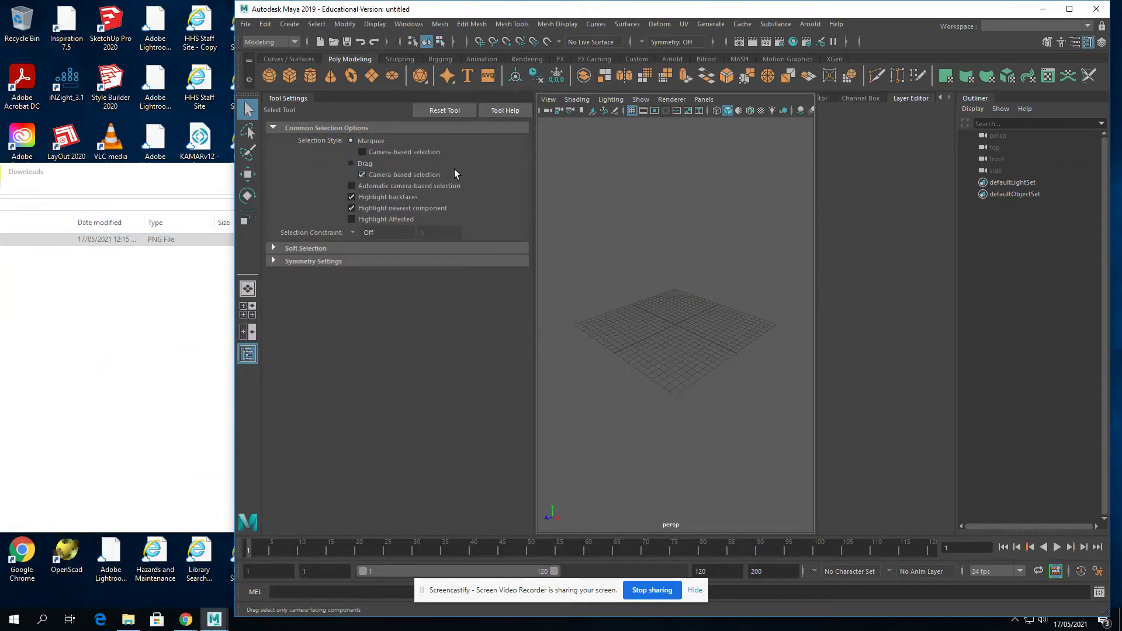
{"action": "left_click", "coordinate": [370, 79]}
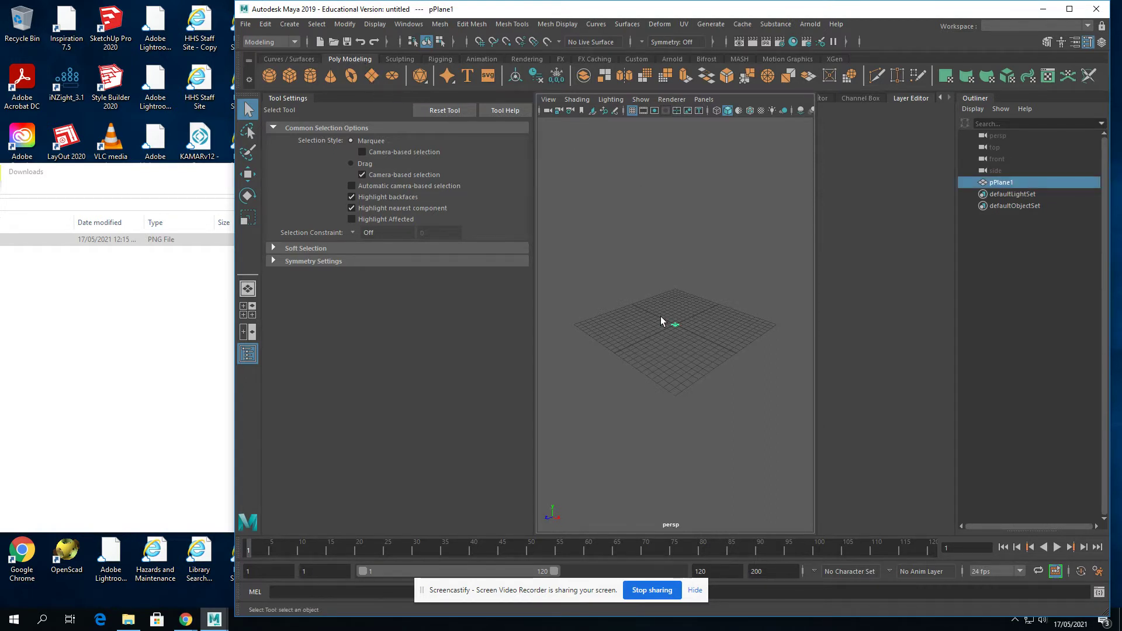
{"action": "key", "text": "f"}
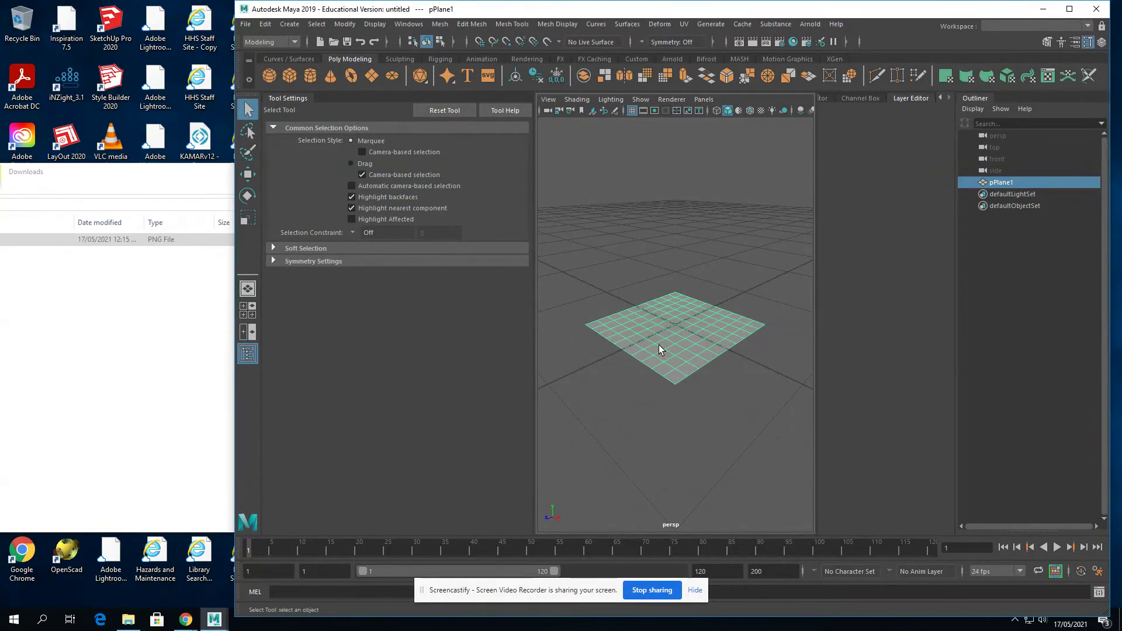
{"action": "left_click_drag", "start_coordinate": [657, 371], "coordinate": [727, 437], "text": "alt"}
{"action": "left_click", "coordinate": [725, 432]}
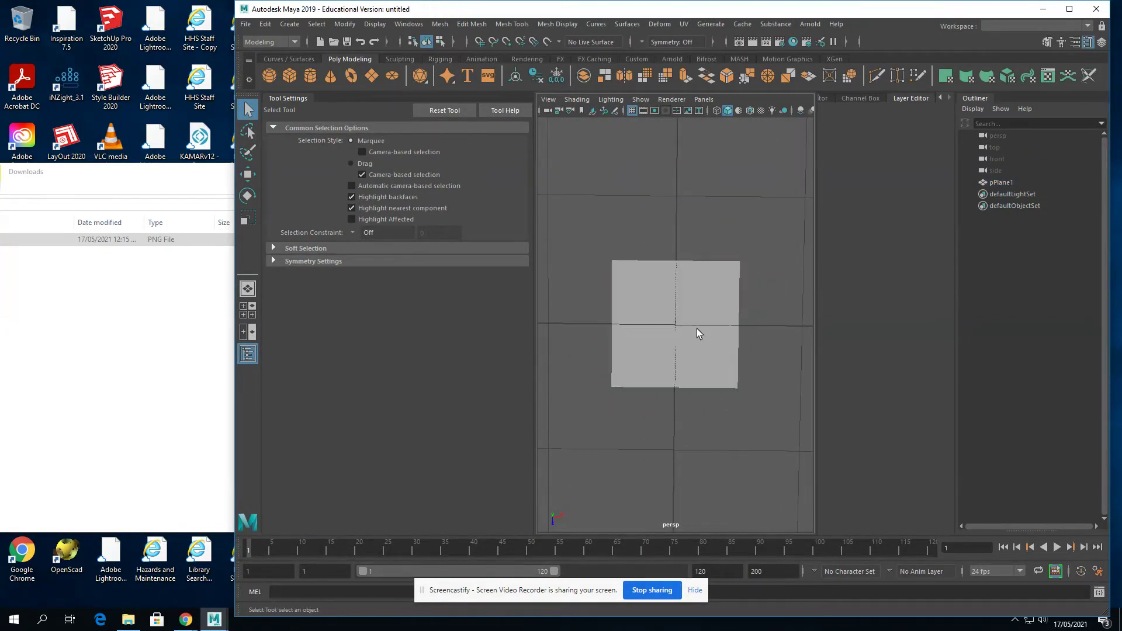
{"action": "left_click", "coordinate": [697, 327]}
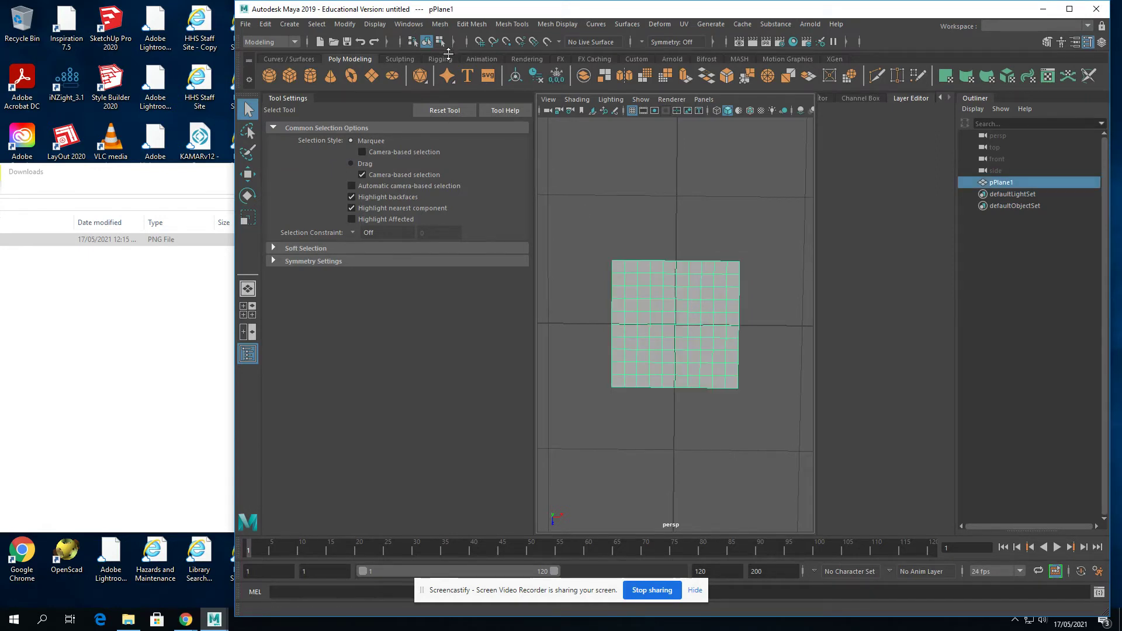
- Assign a new Lambert material to the selected plane and widen the Maya window across the whole screen
{"action": "left_click", "coordinate": [526, 60]}
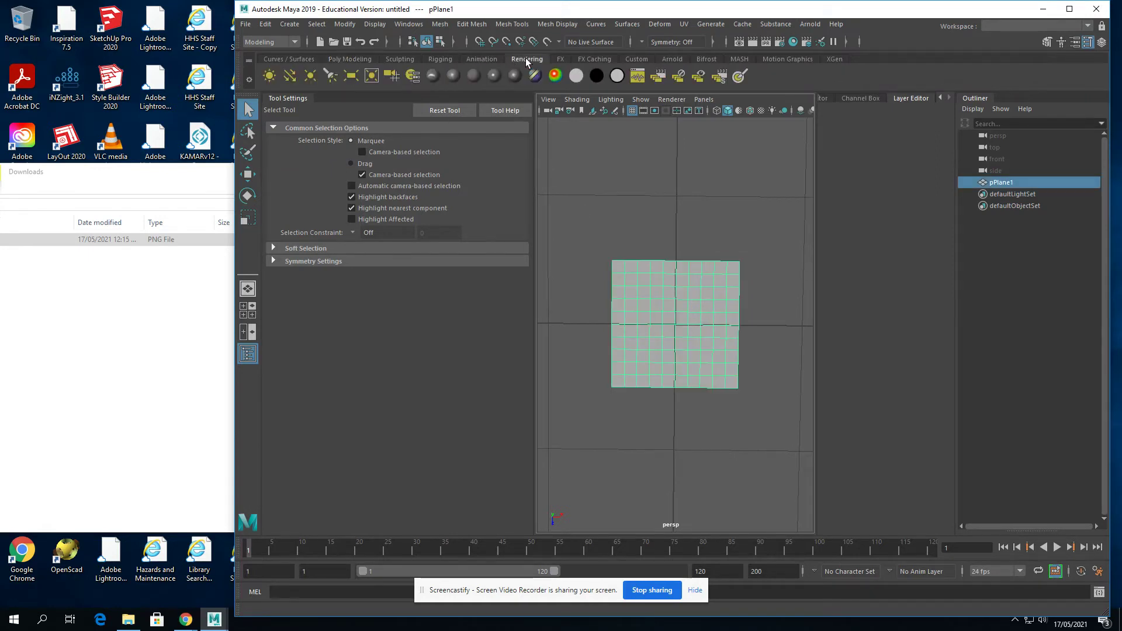
{"action": "left_click", "coordinate": [475, 77]}
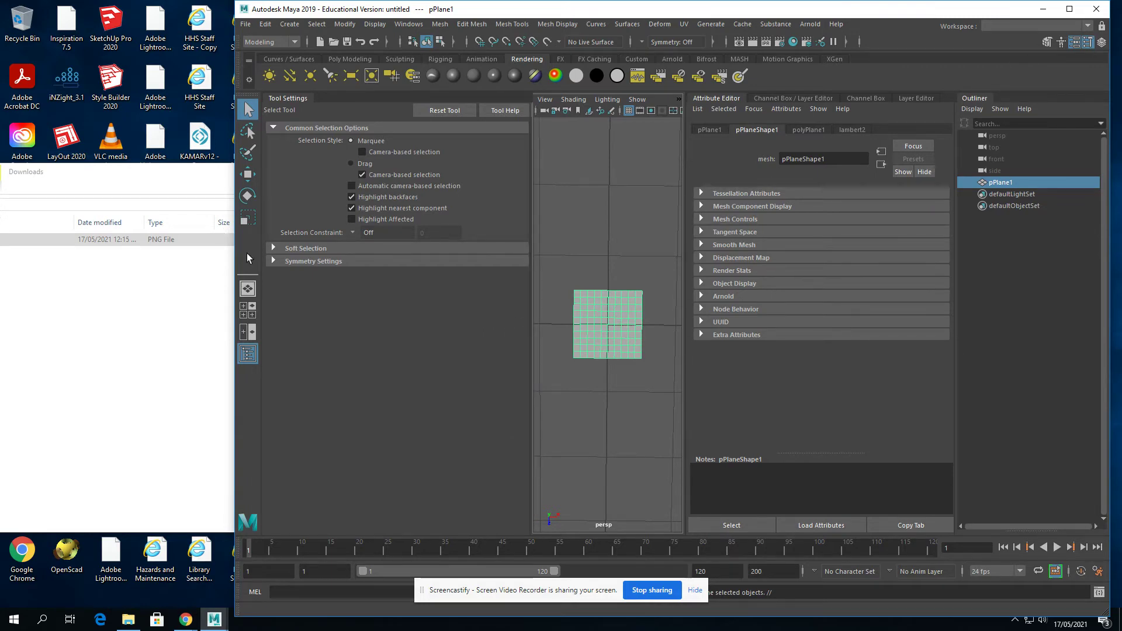
{"action": "left_click_drag", "start_coordinate": [233, 258], "coordinate": [1, 258]}
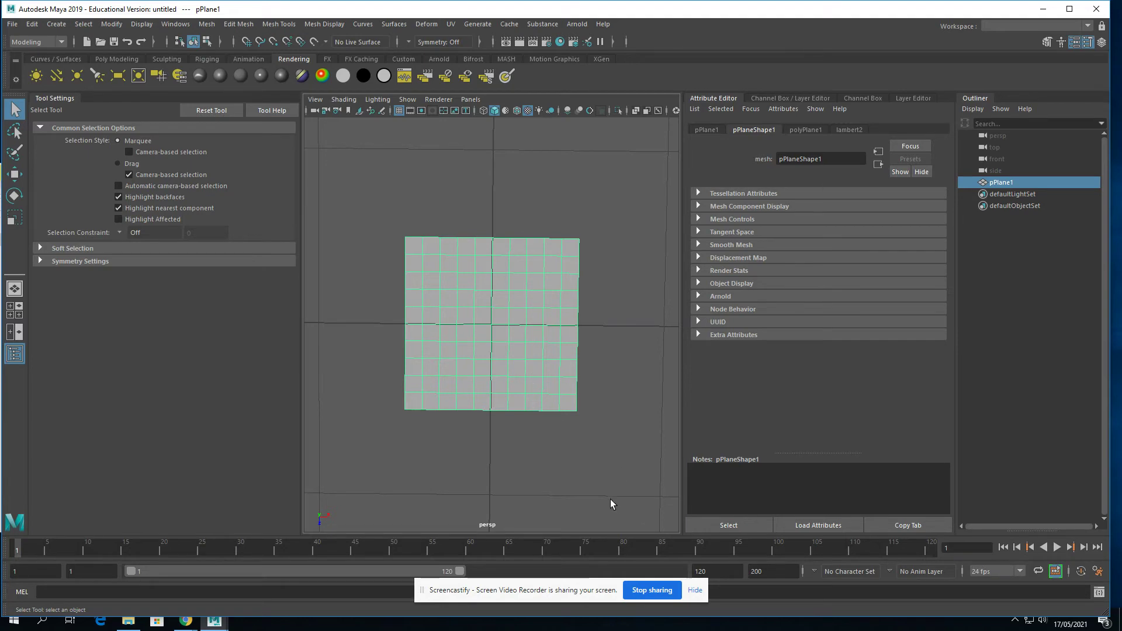
{"action": "mouse_move", "coordinate": [610, 501]}
{"action": "left_mouse_down", "text": "alt"}
{"action": "mouse_move", "coordinate": [579, 428]}
{"action": "mouse_move", "coordinate": [532, 486]}
{"action": "mouse_move", "coordinate": [605, 482]}
{"action": "left_mouse_up", "text": "alt"}
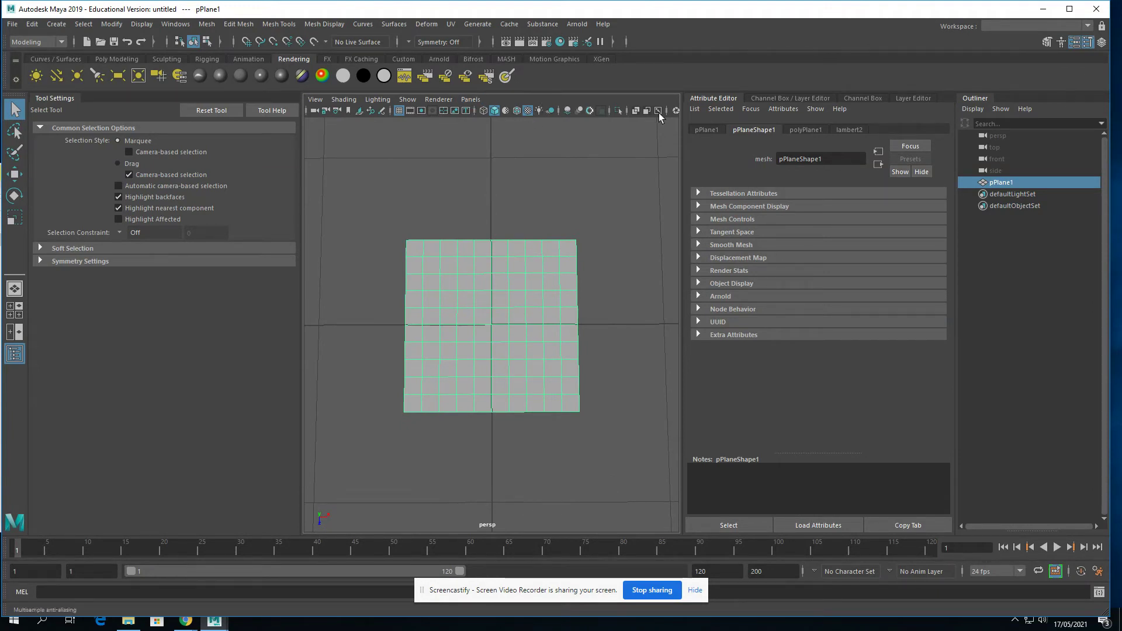
- Connect a File texture to the Color attribute of the plane's Lambert material
{"action": "left_click", "coordinate": [847, 130]}
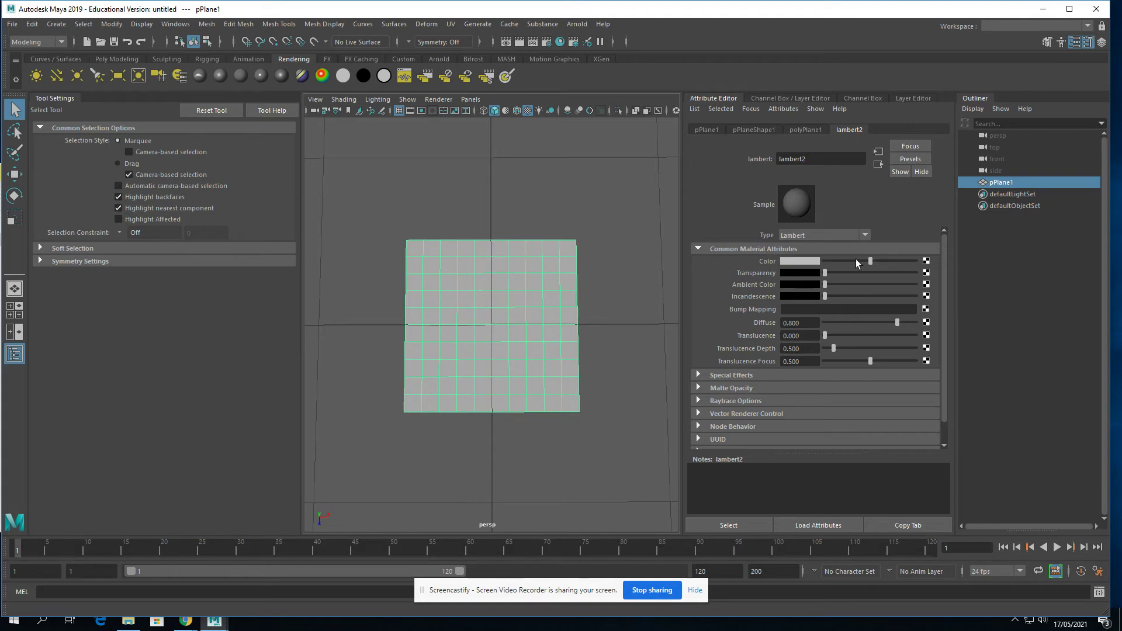
{"action": "left_click", "coordinate": [926, 261]}
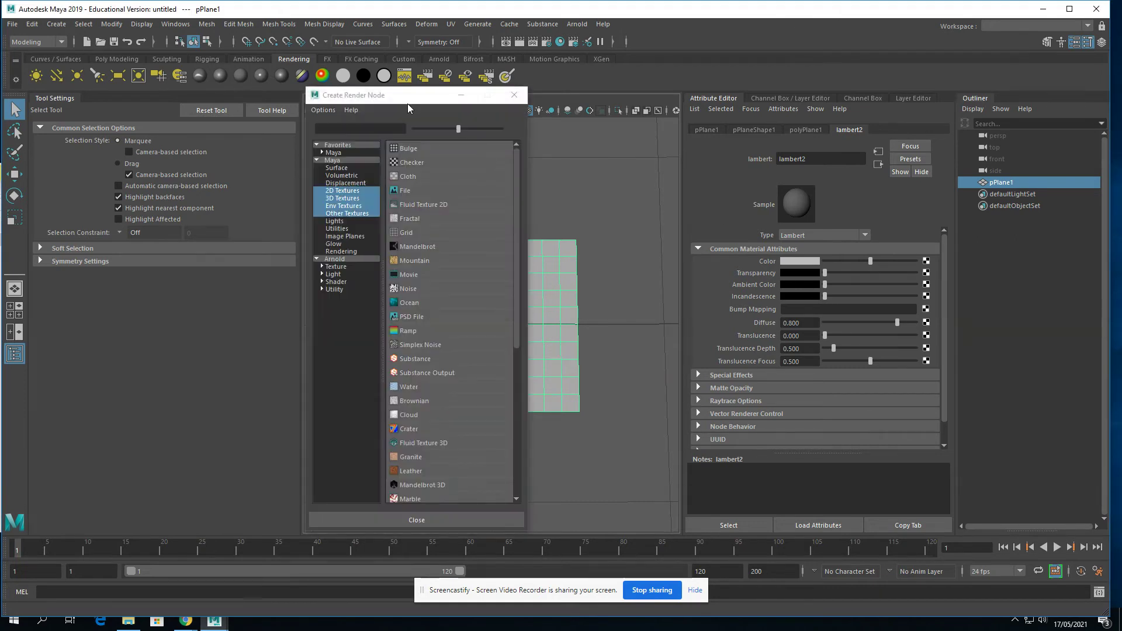
{"action": "mouse_move", "coordinate": [410, 100]}
{"action": "left_mouse_down"}
{"action": "mouse_move", "coordinate": [437, 93]}
{"action": "mouse_move", "coordinate": [410, 81]}
{"action": "left_mouse_up"}
{"action": "left_click_drag", "start_coordinate": [321, 82], "coordinate": [276, 74]}
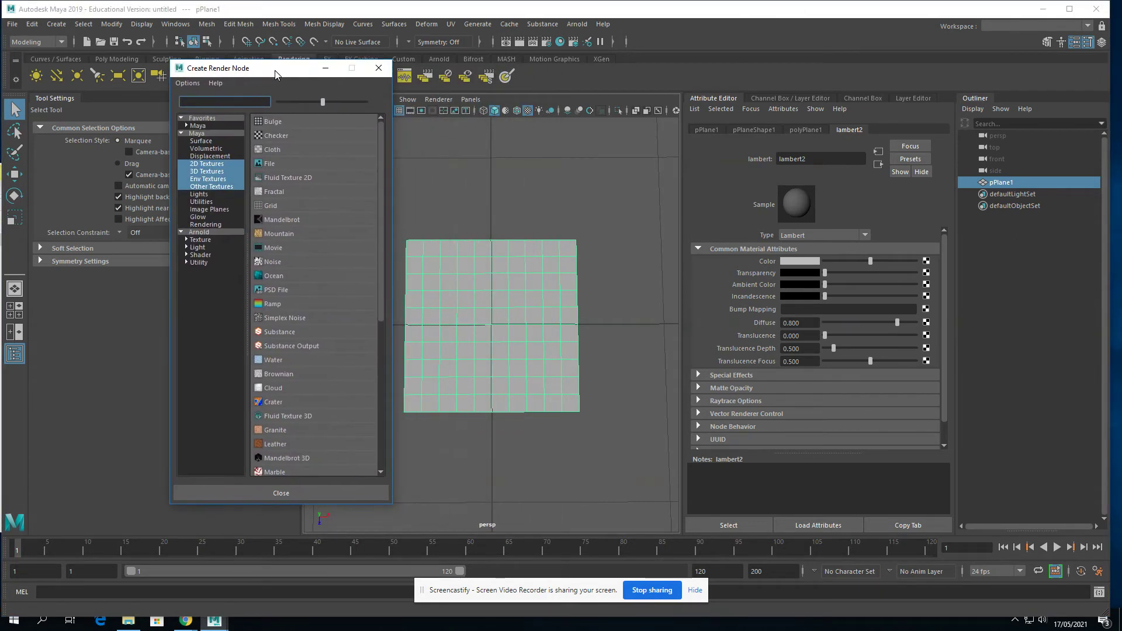
{"action": "left_click", "coordinate": [267, 165]}
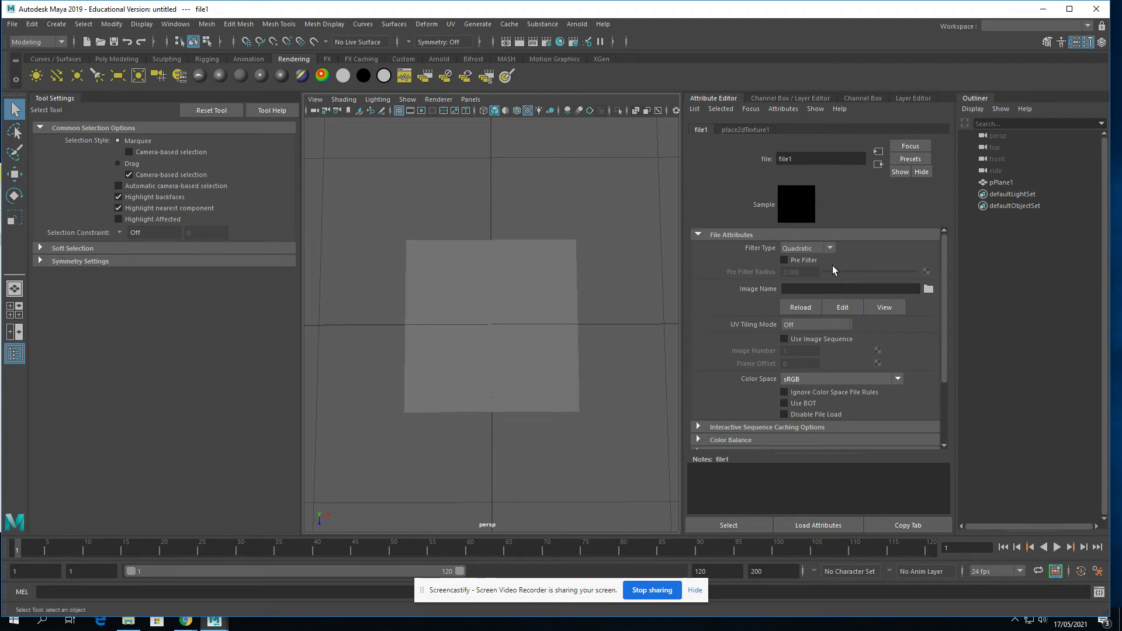
- Browse for the file texture's image, checking the Documents and user home folders
{"action": "left_click", "coordinate": [928, 289]}
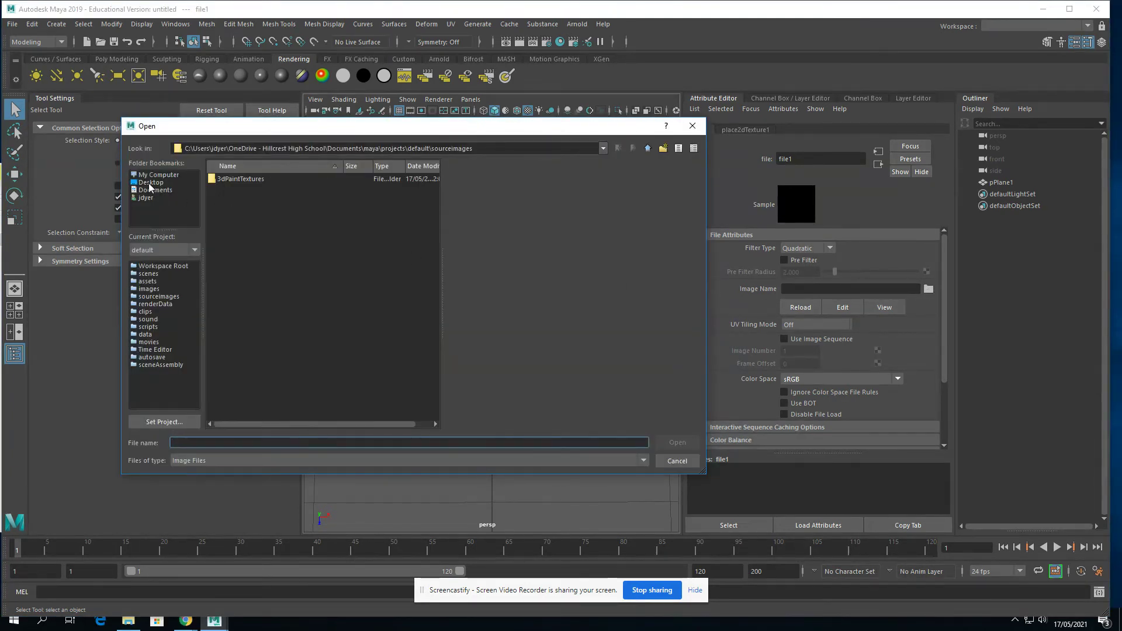
{"action": "left_click", "coordinate": [145, 198]}
{"action": "left_click", "coordinate": [145, 191]}
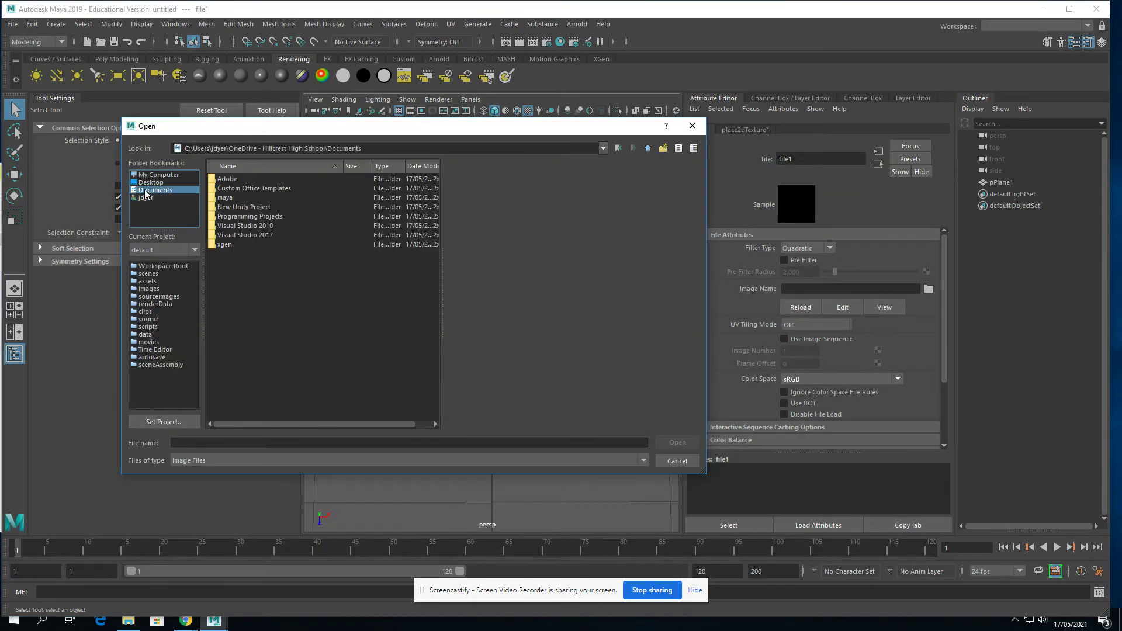
{"action": "left_click", "coordinate": [149, 199]}
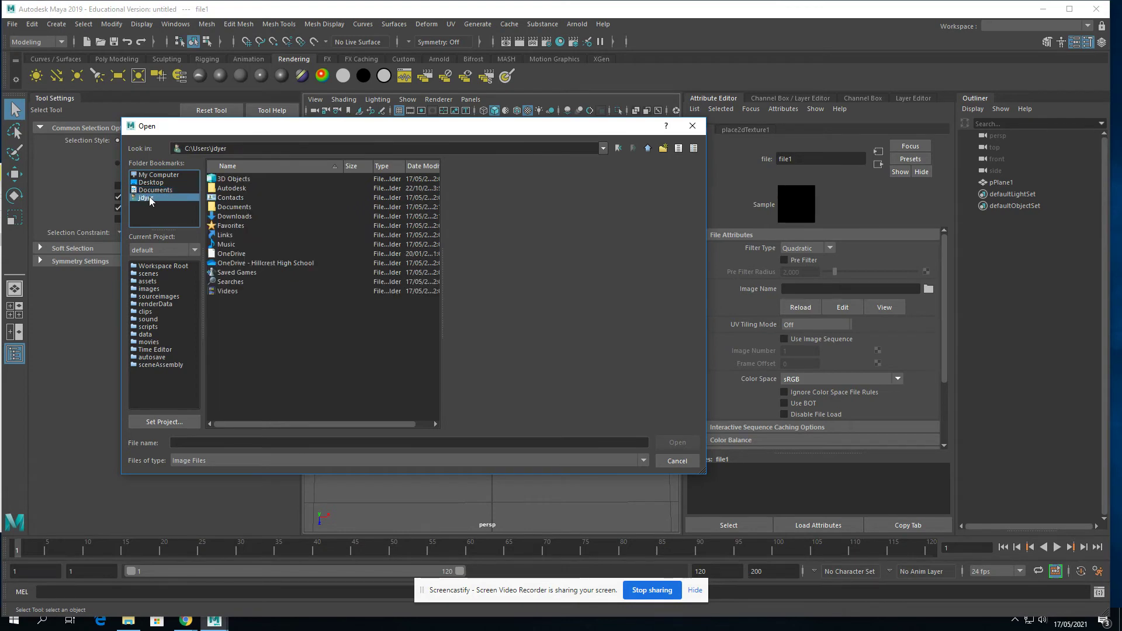
{"action": "double_click", "coordinate": [229, 207]}
- Switch to File Explorer and open the economy image from Downloads for editing in Paint
{"action": "left_click", "coordinate": [128, 621]}
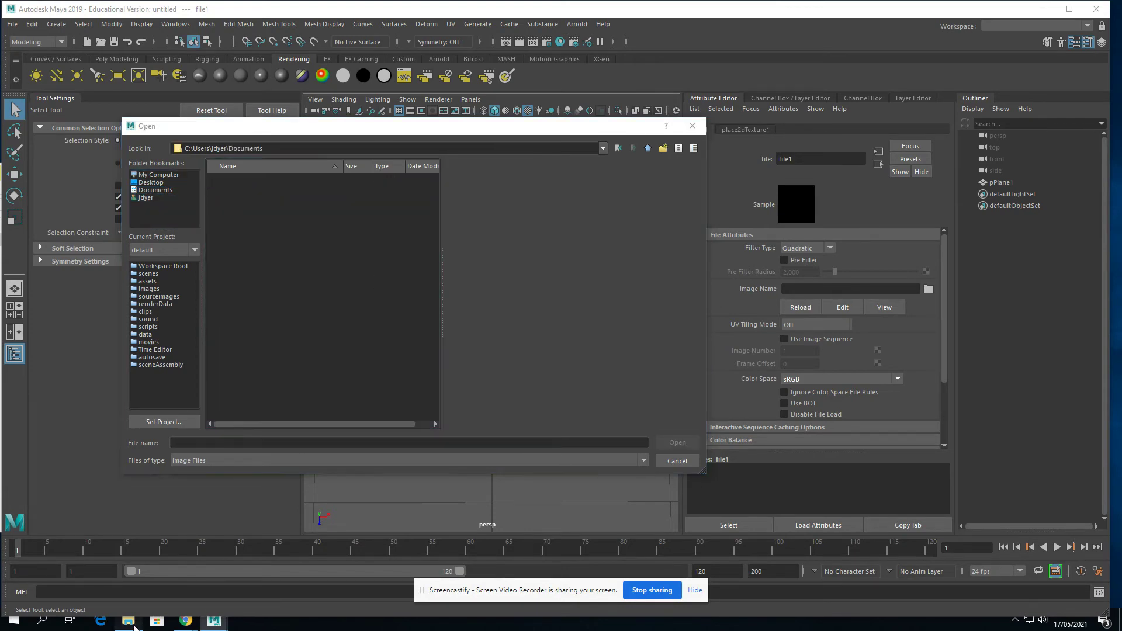
{"action": "left_click_drag", "start_coordinate": [215, 168], "coordinate": [540, 194]}
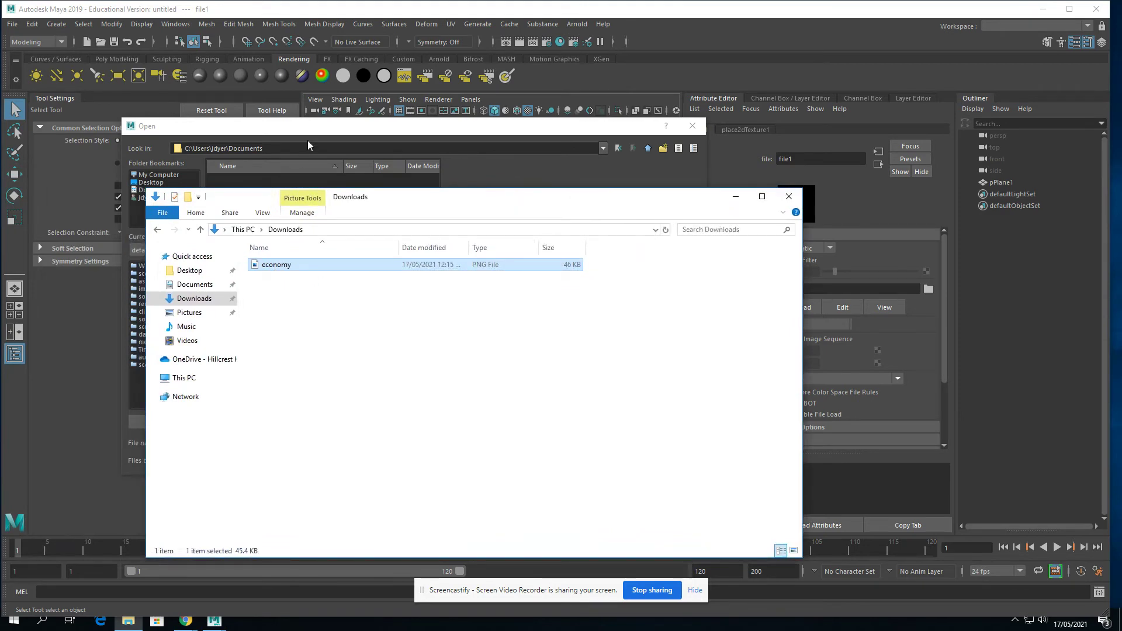
{"action": "left_click", "coordinate": [198, 286]}
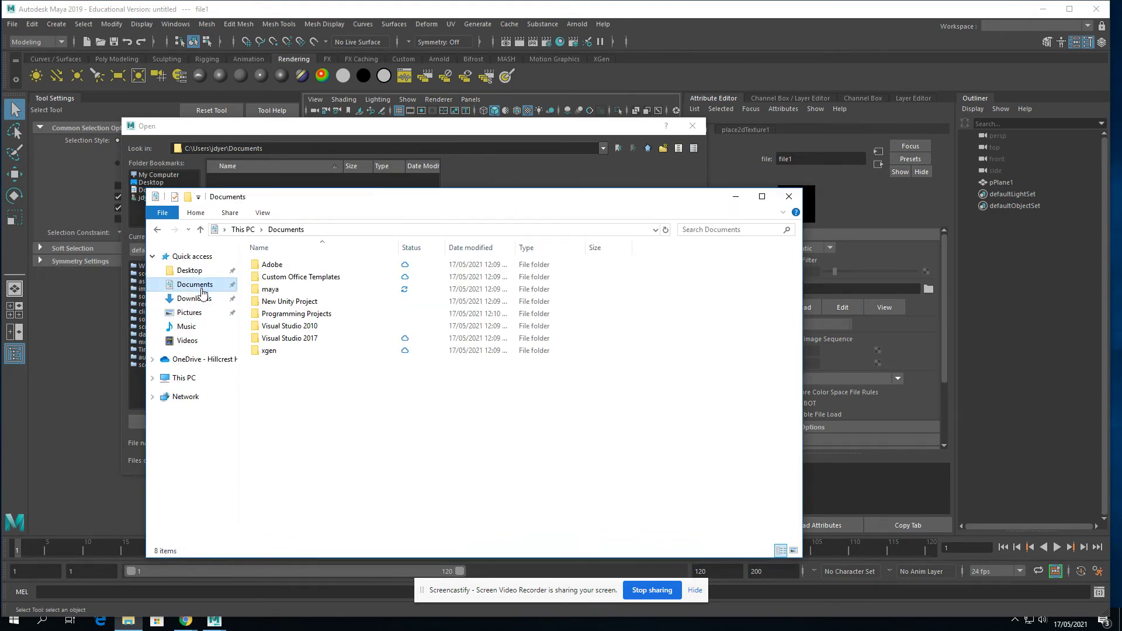
{"action": "left_click", "coordinate": [198, 298]}
{"action": "right_click", "coordinate": [277, 271]}
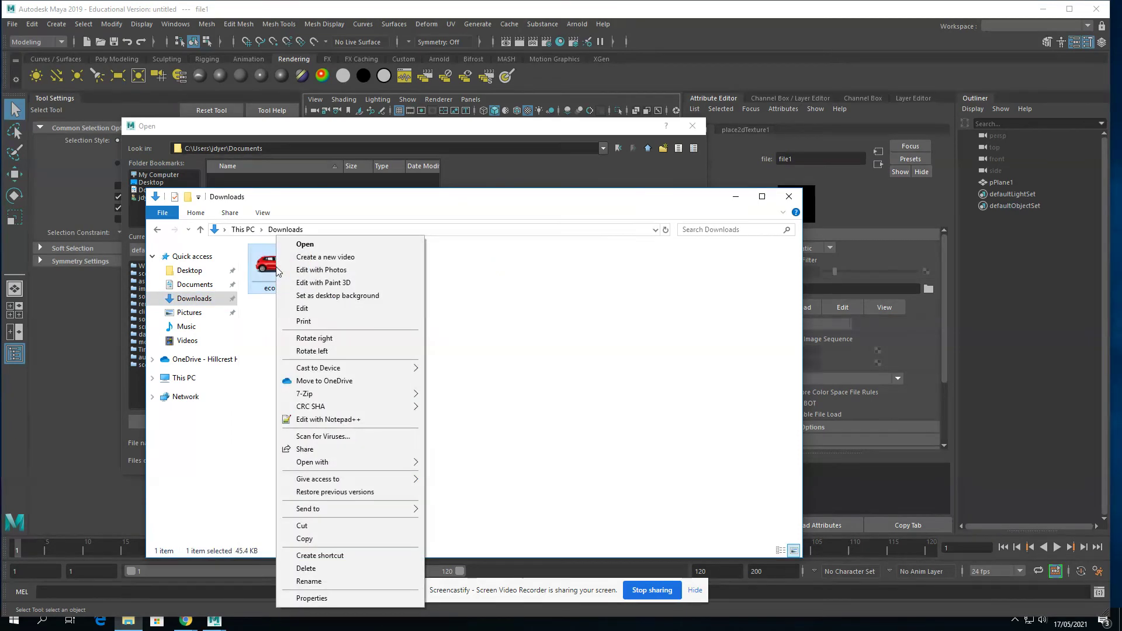
{"action": "left_click", "coordinate": [299, 310]}
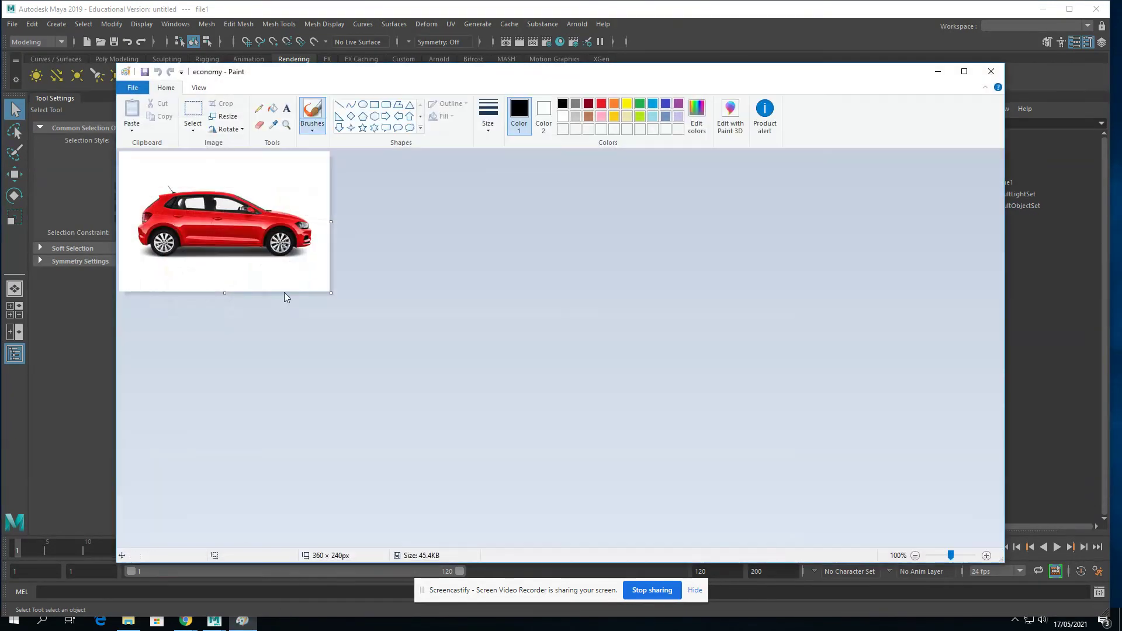
- Save the picture as a JPEG named economy in Downloads, accepting the loss of transparency, and close Paint
{"action": "left_click", "coordinate": [132, 87]}
{"action": "left_click", "coordinate": [163, 189]}
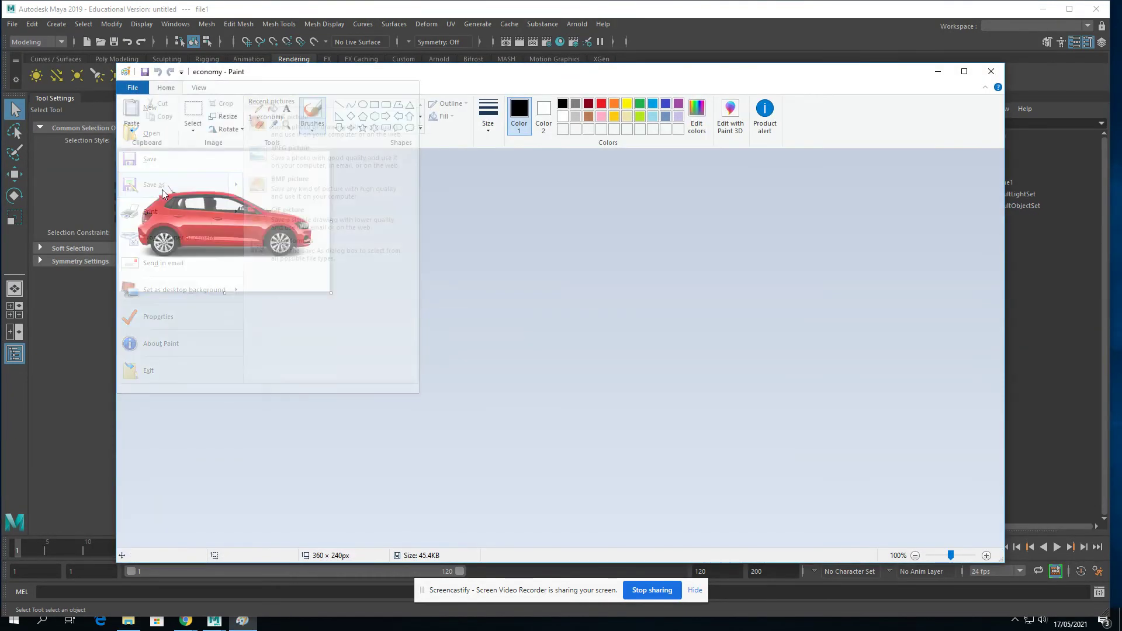
{"action": "left_click", "coordinate": [487, 438]}
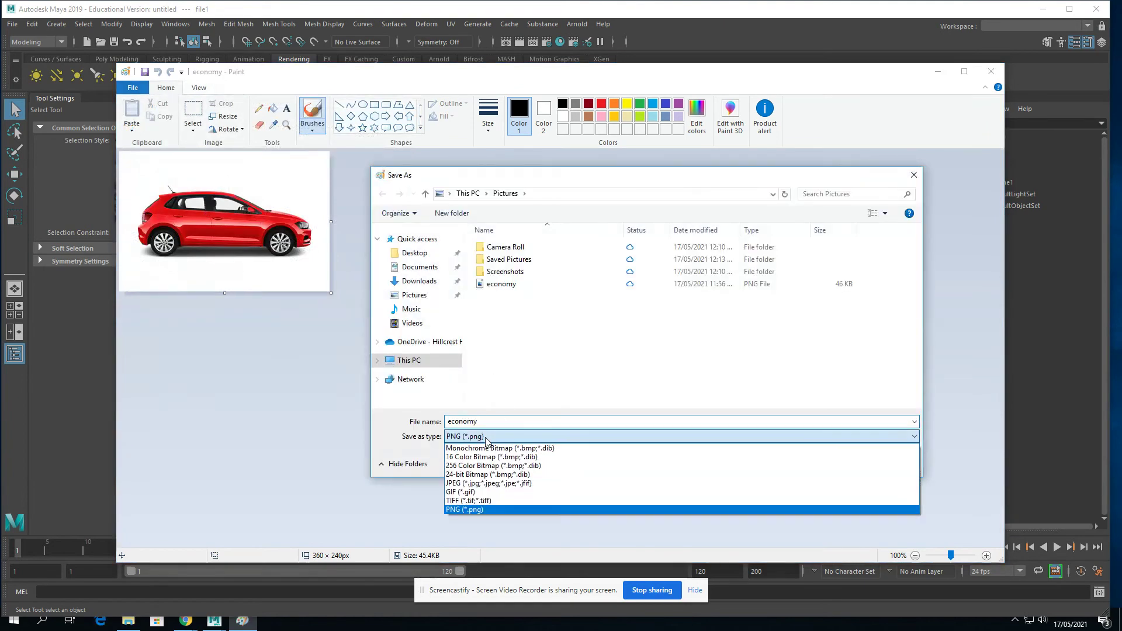
{"action": "left_click", "coordinate": [485, 484]}
{"action": "left_click", "coordinate": [420, 281]}
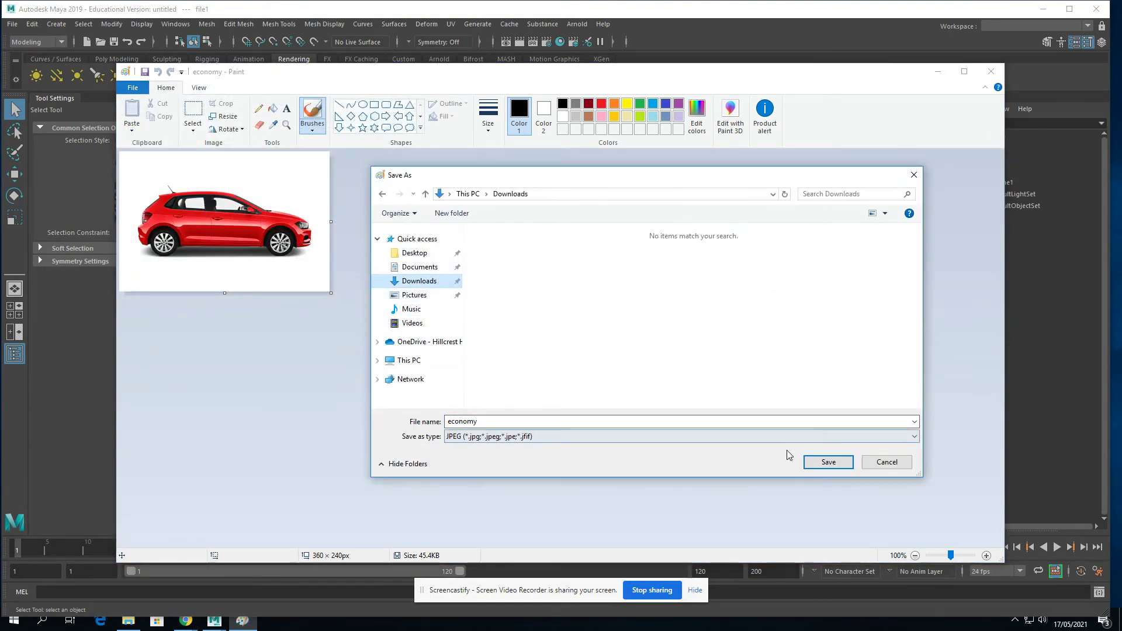
{"action": "left_click", "coordinate": [822, 463]}
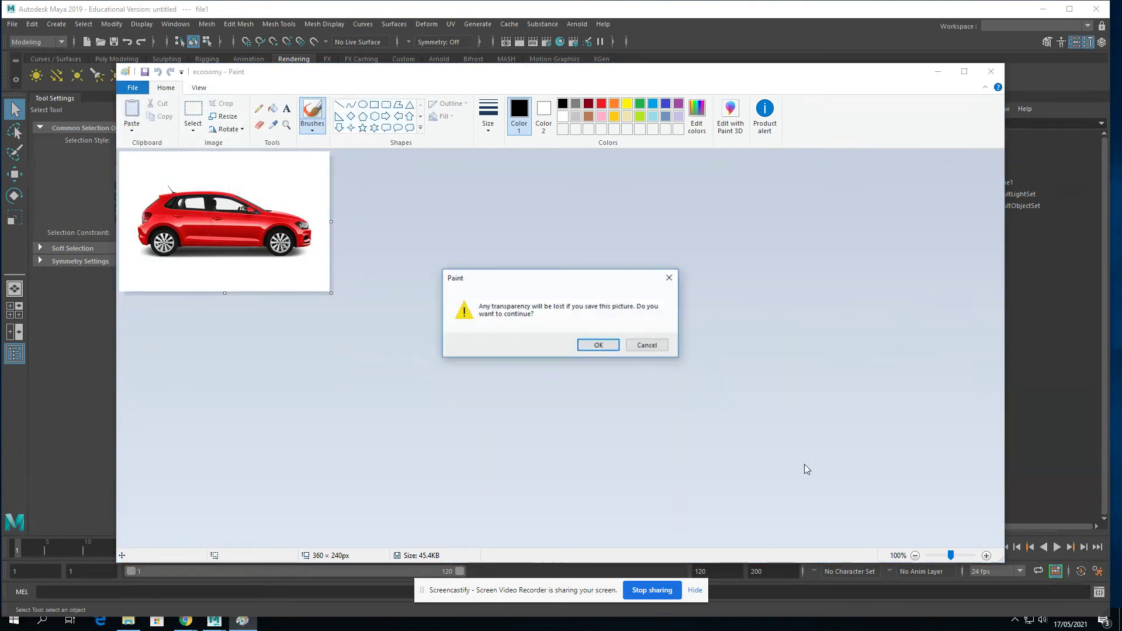
{"action": "left_click", "coordinate": [598, 347]}
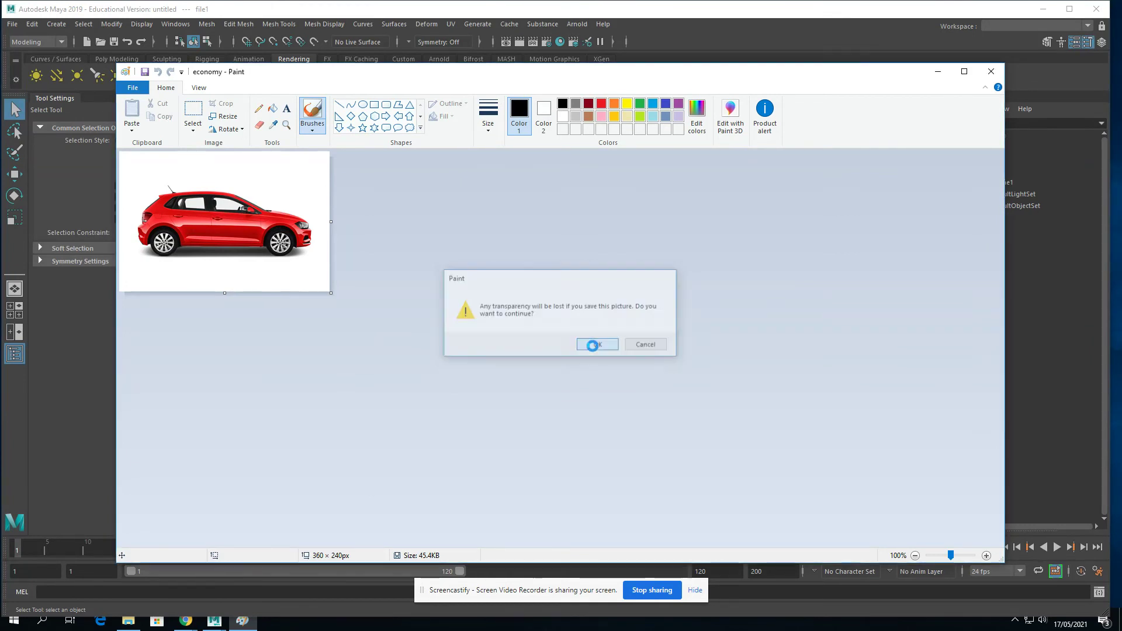
{"action": "left_click", "coordinate": [986, 74]}
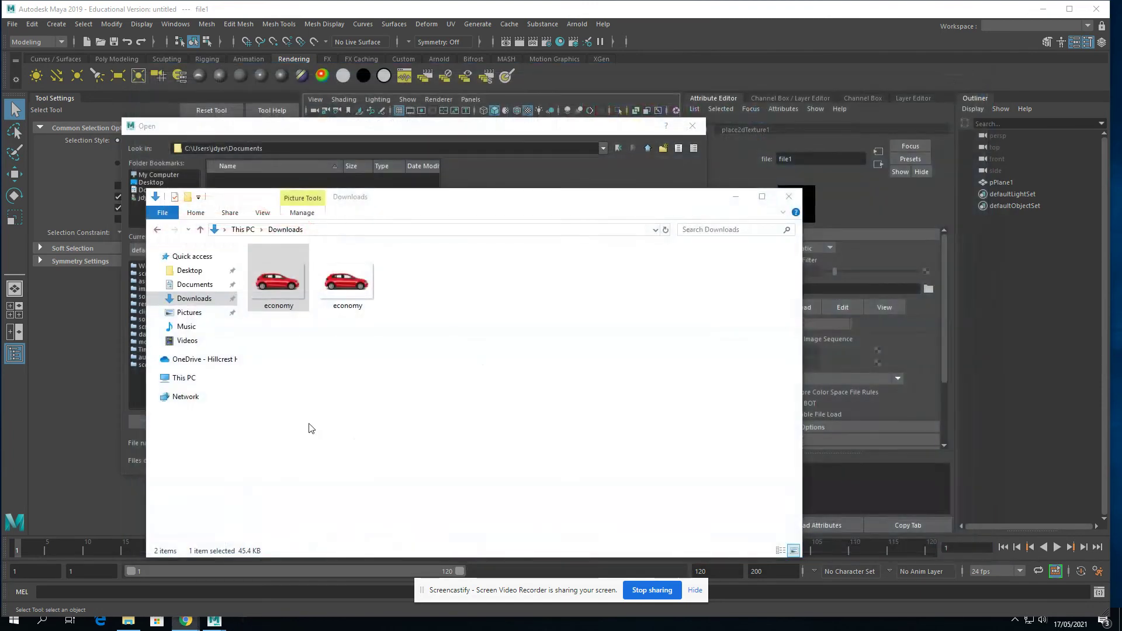
- Return to Maya's image browser and load economy.png from the user's Downloads folder as the file texture
{"action": "left_click_drag", "start_coordinate": [391, 199], "coordinate": [806, 229]}
{"action": "left_click", "coordinate": [178, 207]}
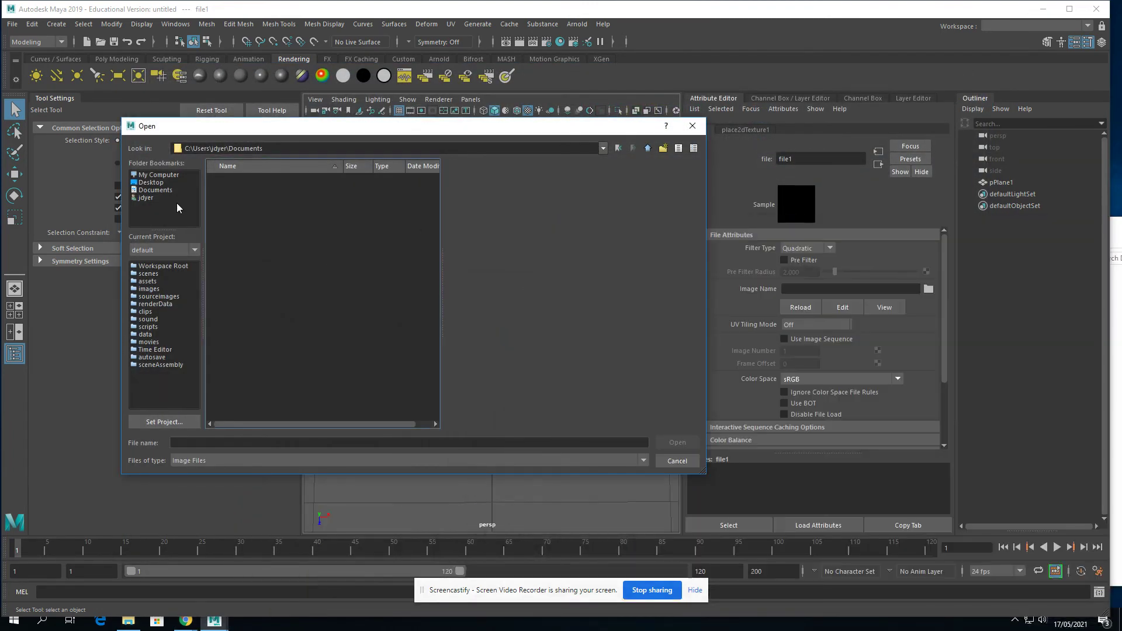
{"action": "left_click", "coordinate": [146, 198]}
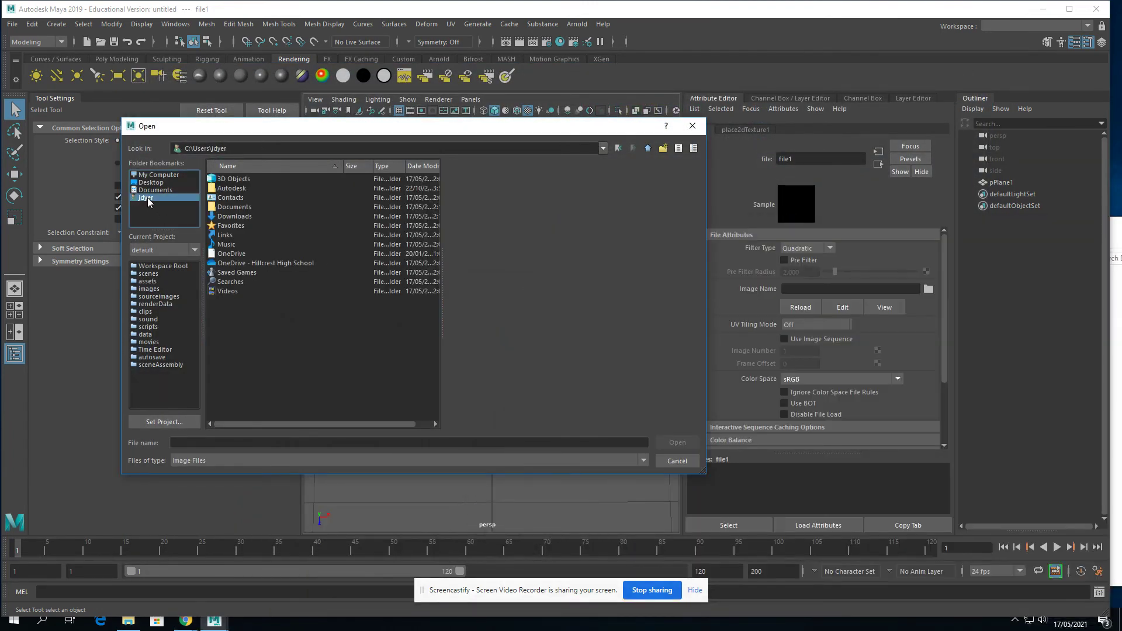
{"action": "double_click", "coordinate": [231, 216]}
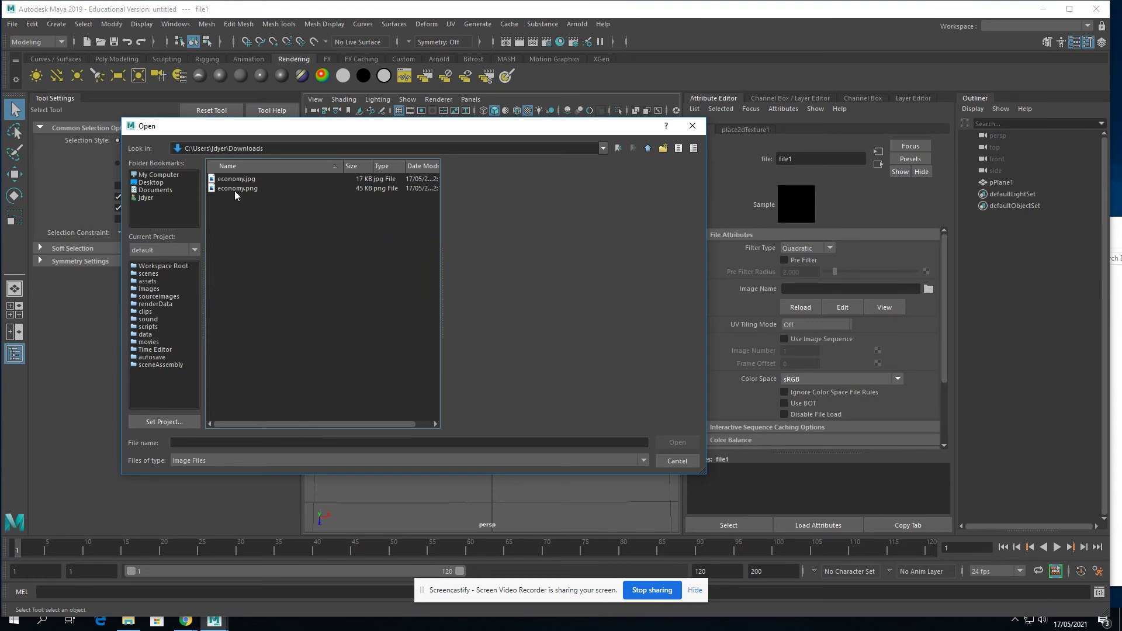
{"action": "left_click_drag", "start_coordinate": [336, 130], "coordinate": [339, 176]}
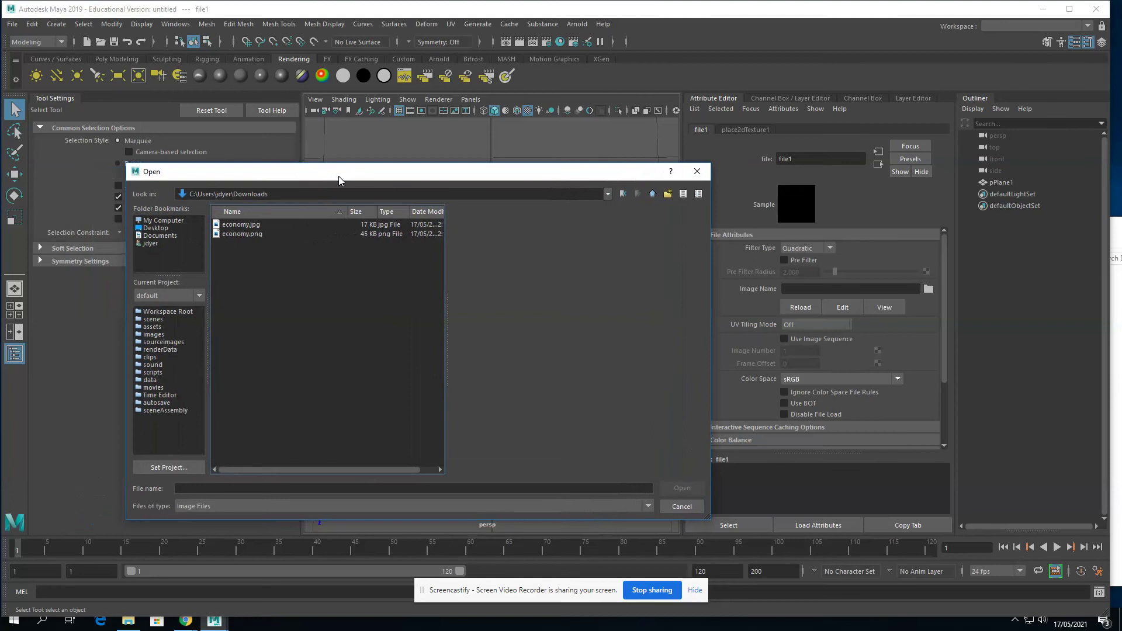
{"action": "double_click", "coordinate": [243, 233]}
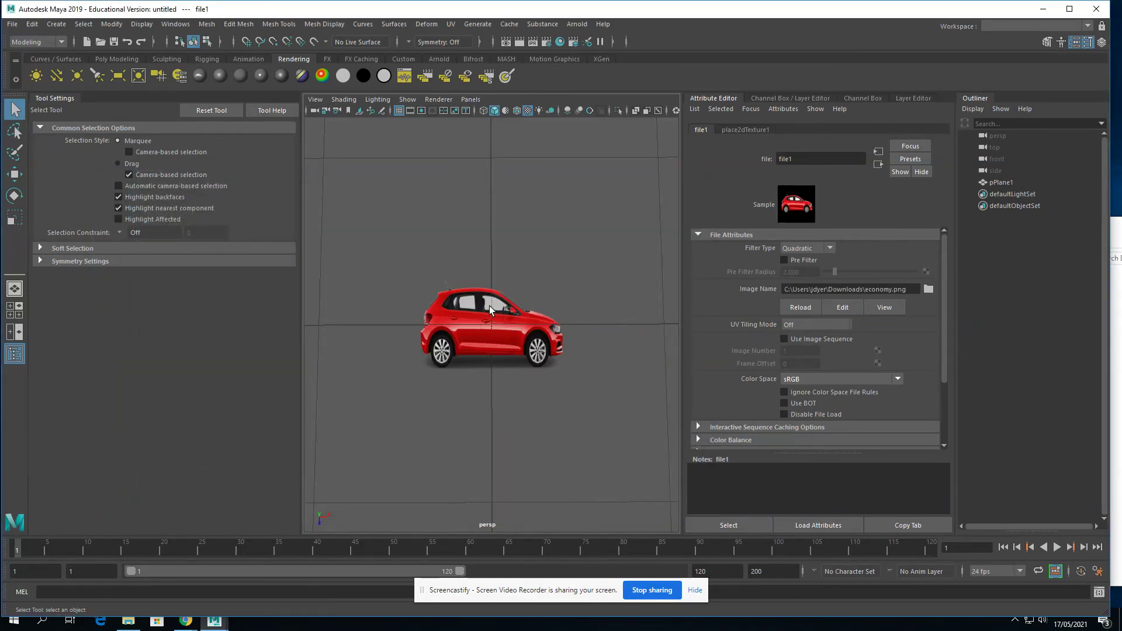
- Set the file texture's image to economy.jpg from Downloads and clear the selection
{"action": "mouse_move", "coordinate": [556, 432]}
{"action": "left_mouse_down", "text": "alt"}
{"action": "mouse_move", "coordinate": [501, 351]}
{"action": "mouse_move", "coordinate": [461, 252]}
{"action": "mouse_move", "coordinate": [466, 461]}
{"action": "mouse_move", "coordinate": [563, 409]}
{"action": "mouse_move", "coordinate": [554, 427]}
{"action": "left_mouse_up", "text": "alt"}
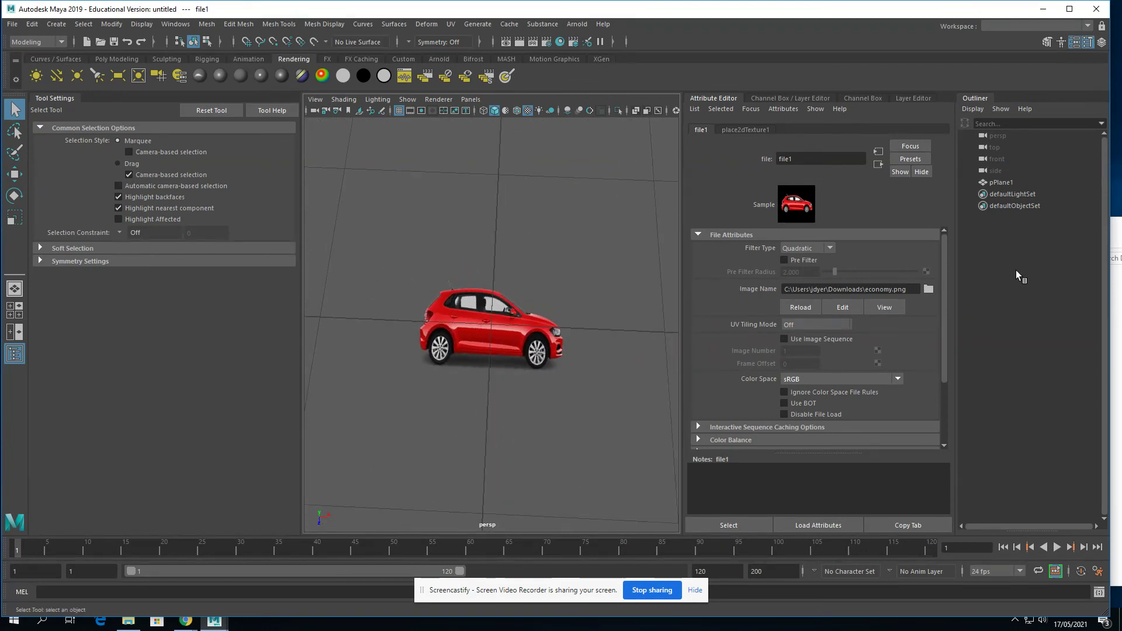
{"action": "left_click", "coordinate": [929, 289]}
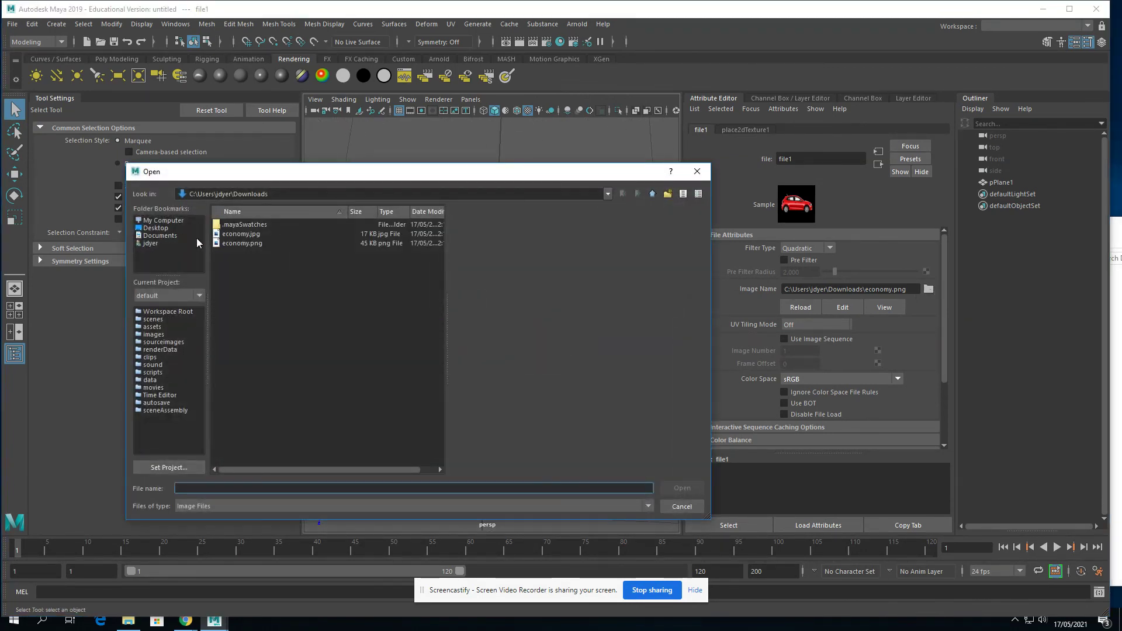
{"action": "double_click", "coordinate": [242, 234]}
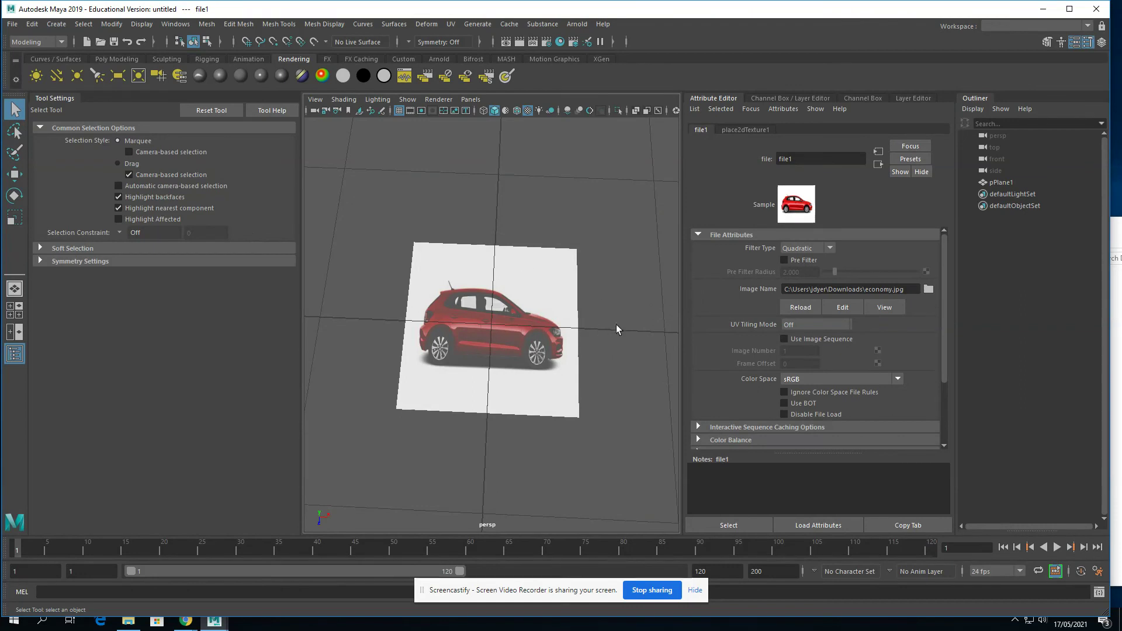
{"action": "left_click_drag", "start_coordinate": [616, 324], "coordinate": [622, 283], "text": "alt"}
{"action": "left_click", "coordinate": [562, 240]}
{"action": "left_click", "coordinate": [567, 297]}
{"action": "left_click", "coordinate": [622, 284]}
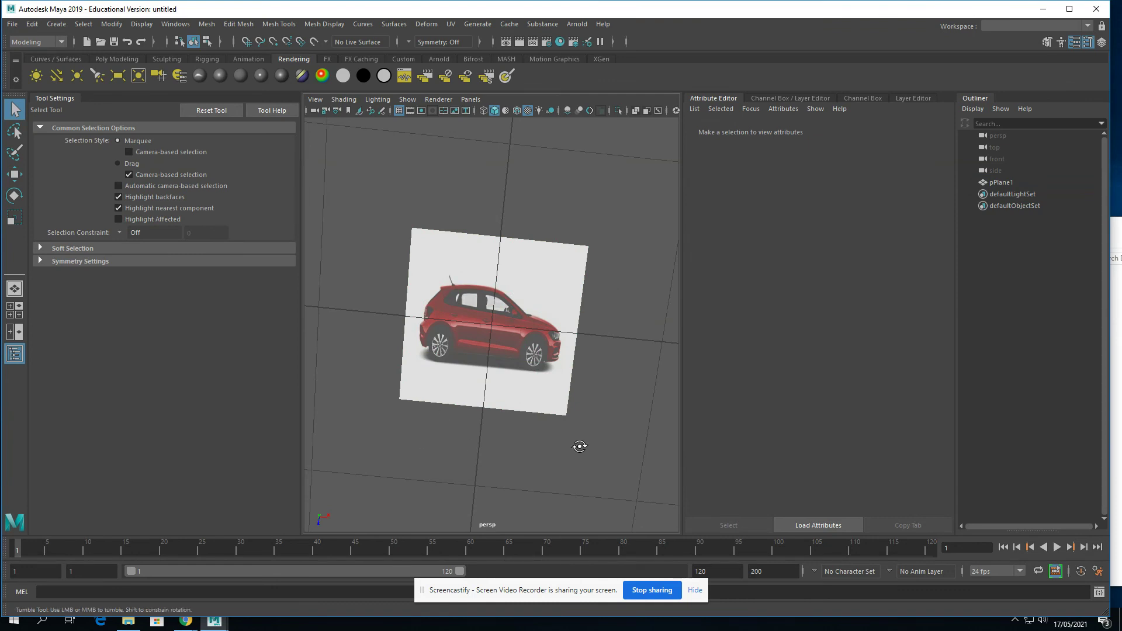
{"action": "mouse_move", "coordinate": [577, 449]}
{"action": "left_mouse_down", "text": "alt"}
{"action": "mouse_move", "coordinate": [573, 438]}
{"action": "mouse_move", "coordinate": [536, 436]}
{"action": "mouse_move", "coordinate": [556, 436]}
{"action": "mouse_move", "coordinate": [556, 449]}
{"action": "left_mouse_up", "text": "alt"}
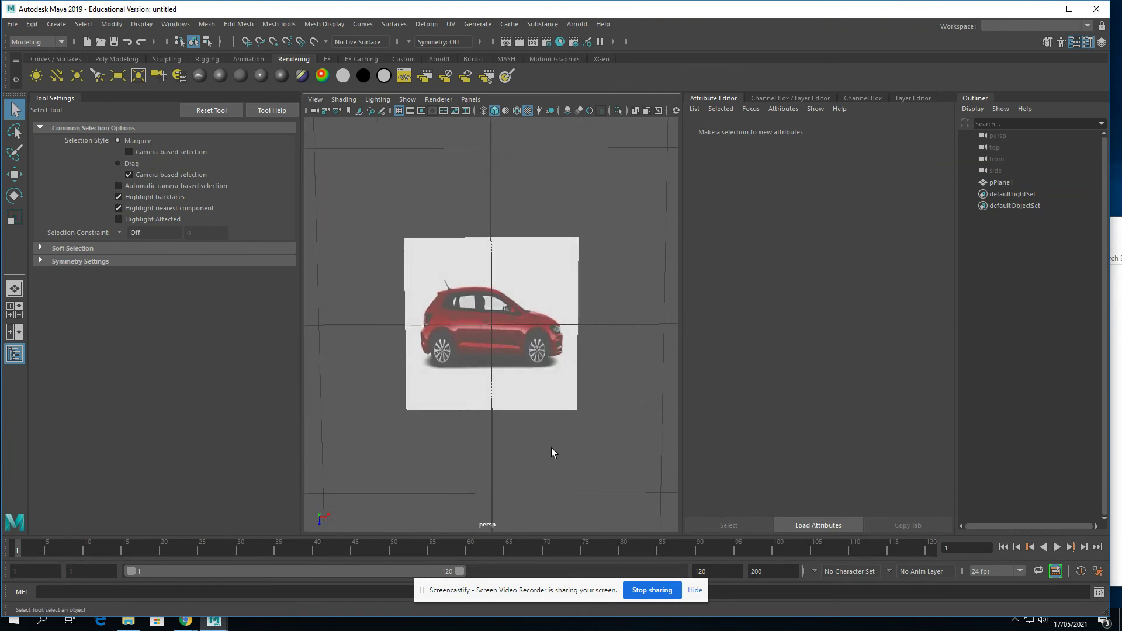